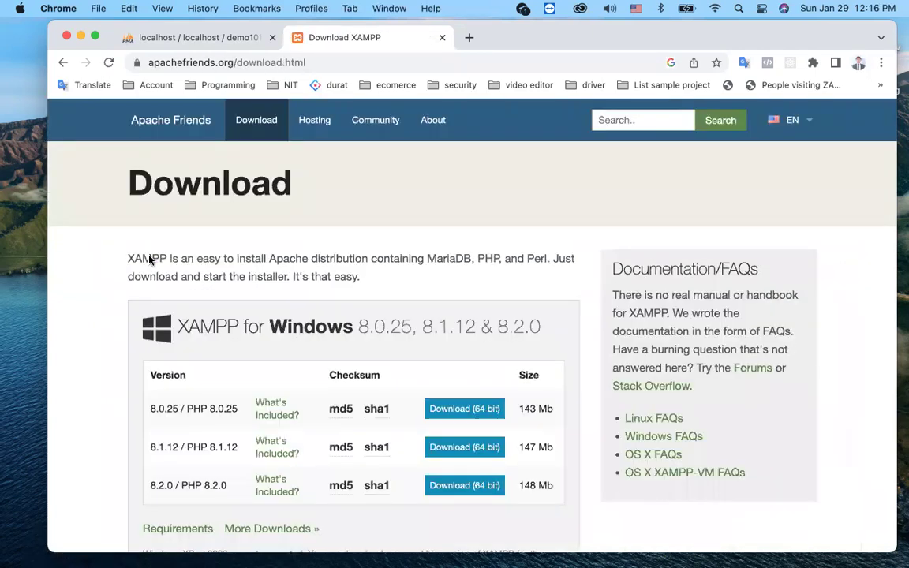
Step: Review the XAMPP downloads for Windows, Linux and OS X, then return to demo101 in phpMyAdmin
{"action": "scroll", "coordinate": [182, 414], "scroll_direction": "down", "scroll_amount": 3}
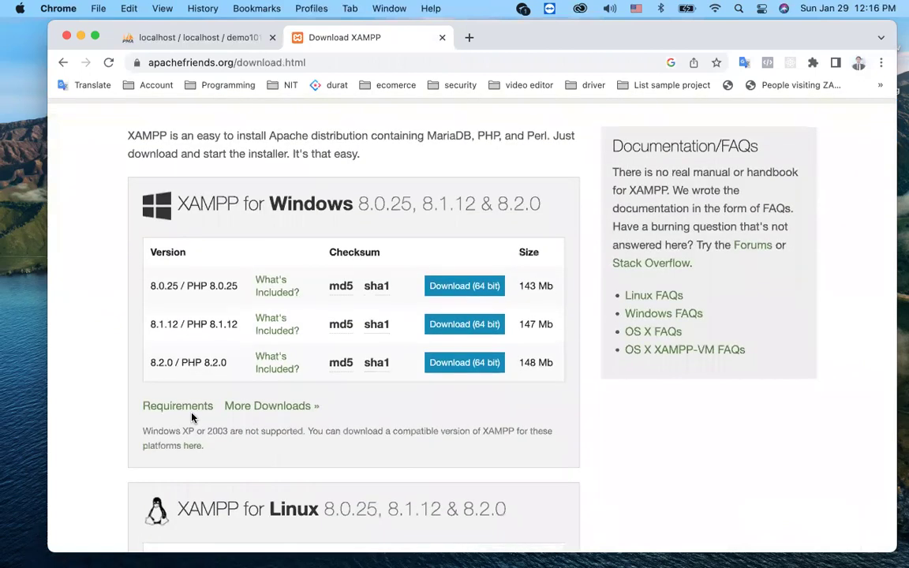
{"action": "scroll", "coordinate": [192, 418], "scroll_direction": "up", "scroll_amount": 1}
{"action": "scroll", "coordinate": [191, 395], "scroll_direction": "up", "scroll_amount": 2}
{"action": "scroll", "coordinate": [202, 341], "scroll_direction": "down", "scroll_amount": 2}
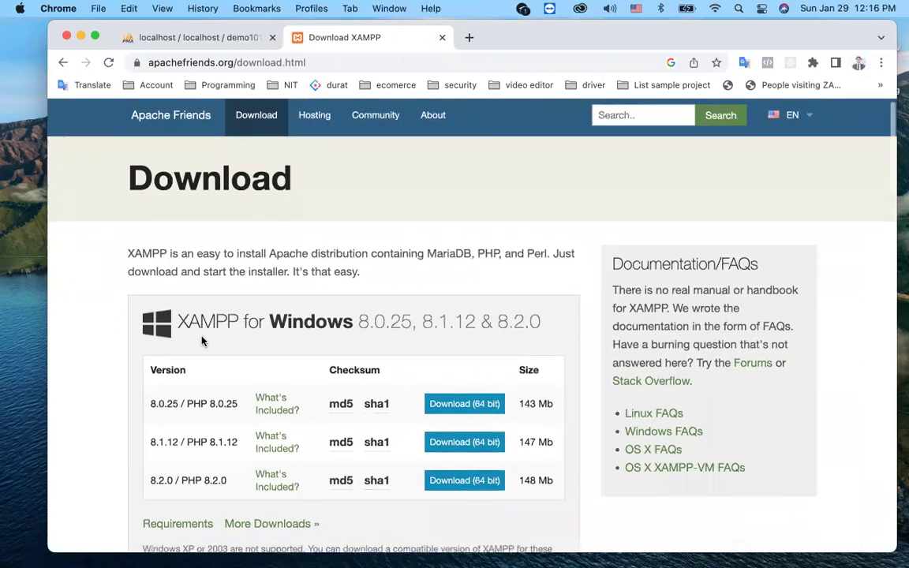
{"action": "scroll", "coordinate": [202, 340], "scroll_direction": "down", "scroll_amount": 2}
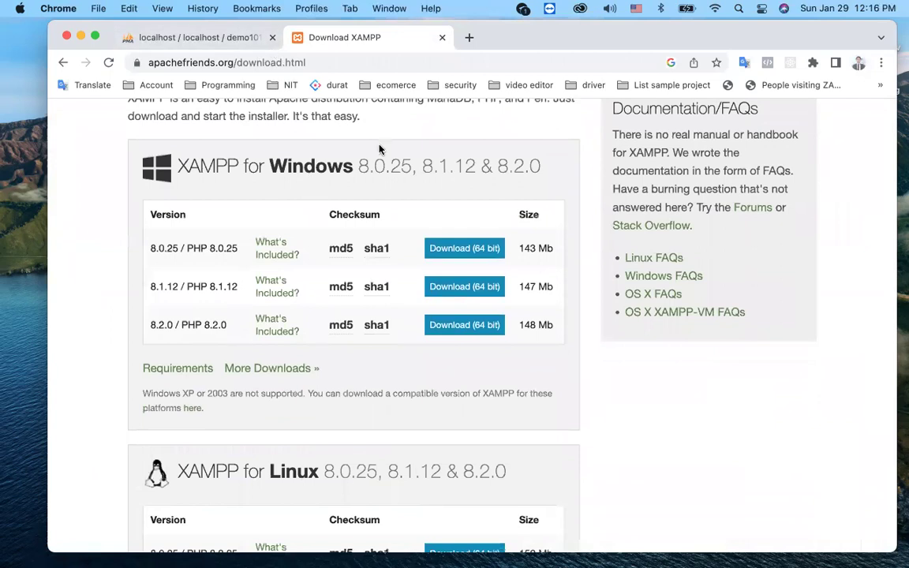
{"action": "scroll", "coordinate": [251, 347], "scroll_direction": "down", "scroll_amount": 4}
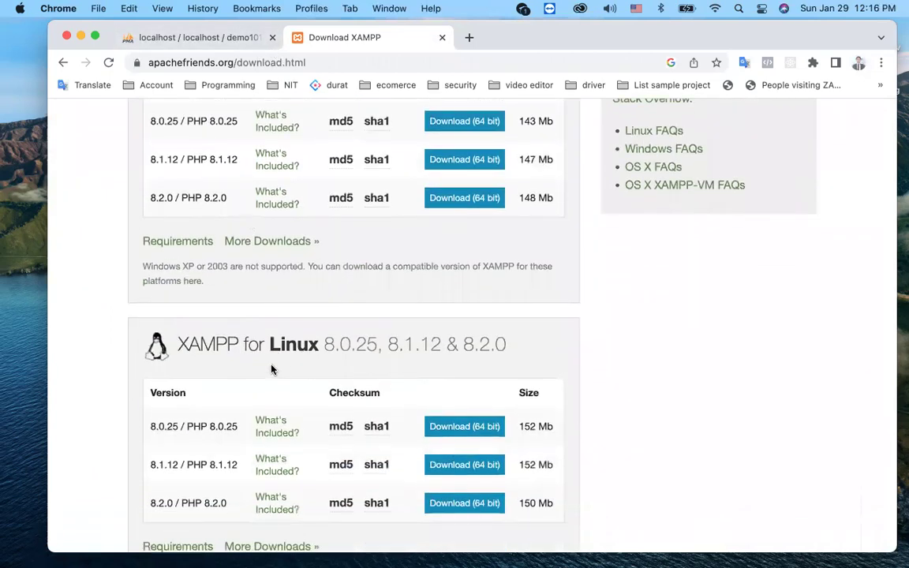
{"action": "scroll", "coordinate": [276, 347], "scroll_direction": "down", "scroll_amount": 5}
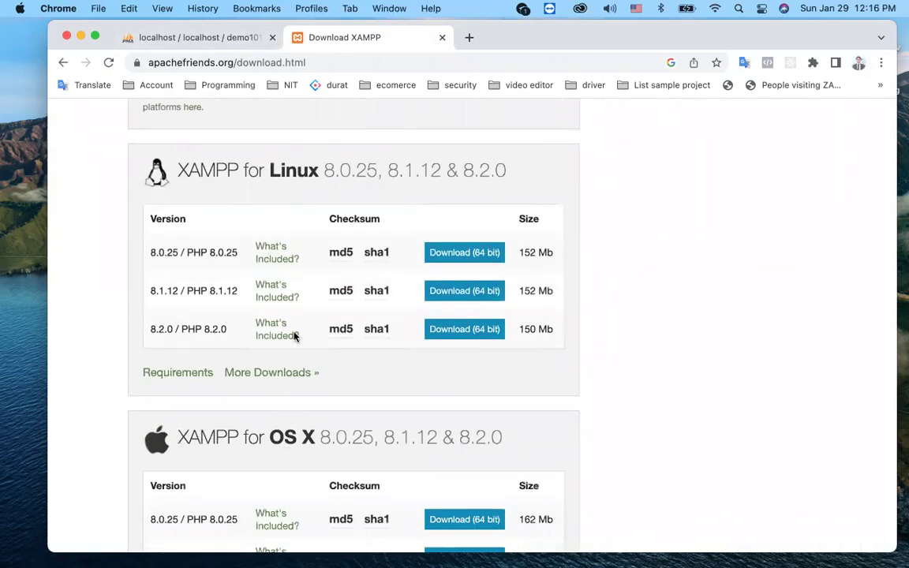
{"action": "scroll", "coordinate": [304, 255], "scroll_direction": "up", "scroll_amount": 5}
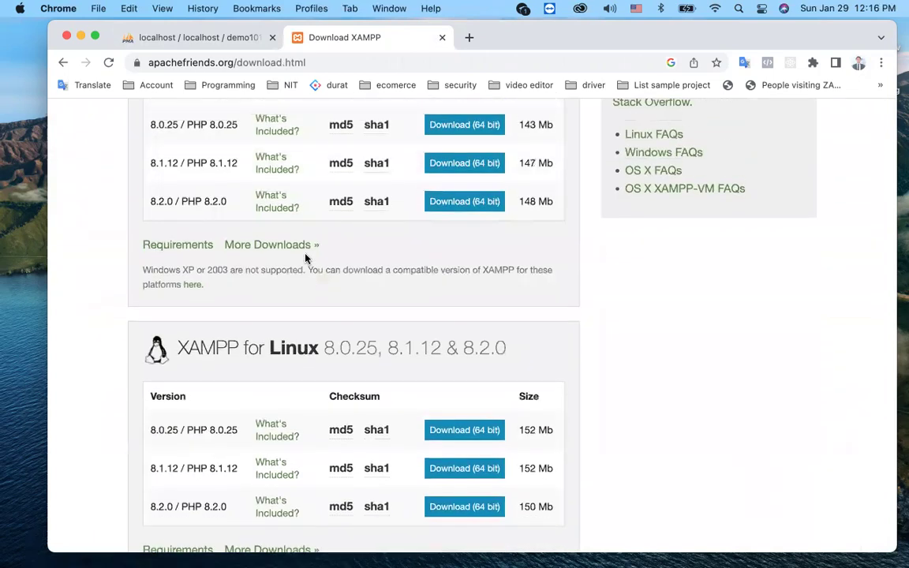
{"action": "scroll", "coordinate": [306, 257], "scroll_direction": "up", "scroll_amount": 3}
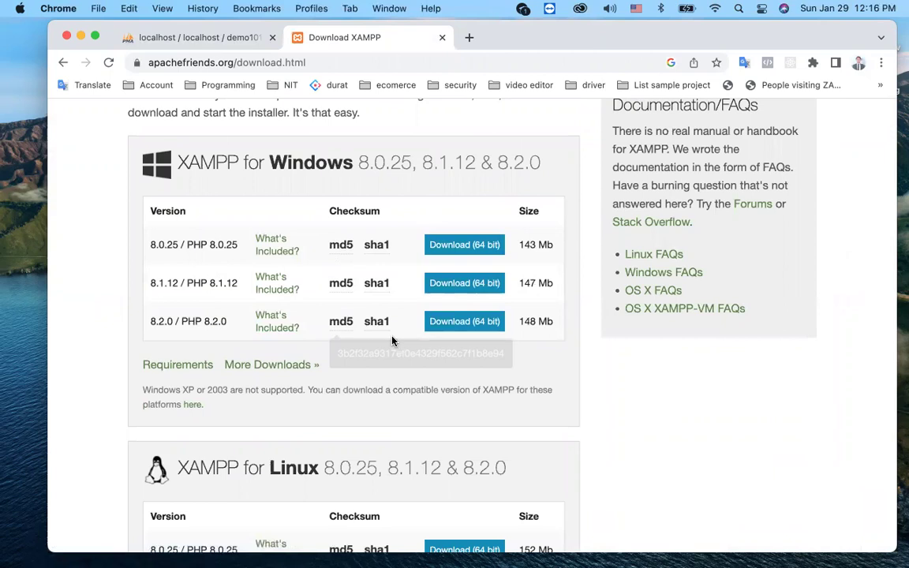
{"action": "scroll", "coordinate": [392, 341], "scroll_direction": "down", "scroll_amount": 6}
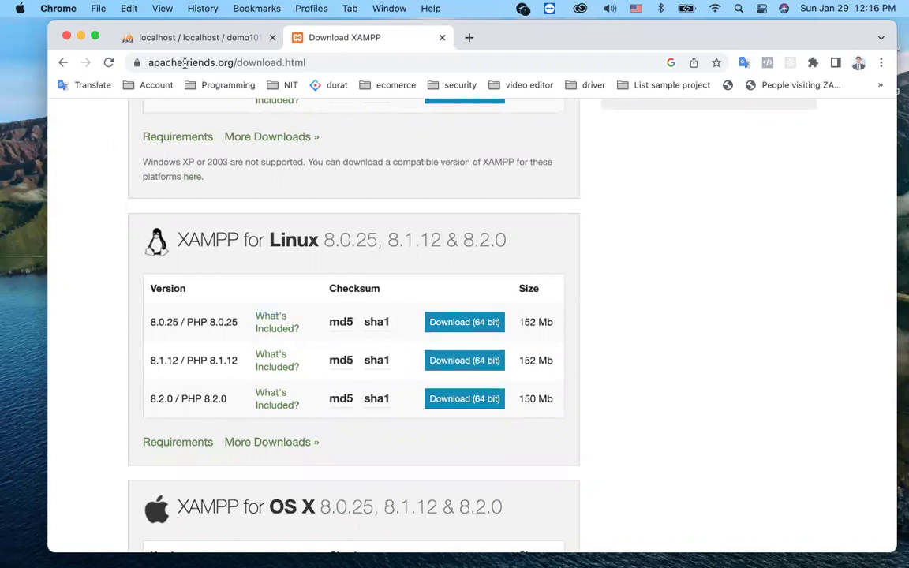
{"action": "left_click", "coordinate": [167, 36]}
Step: Launch the XAMPP manager-osx app via Spotlight and authenticate with the admin password
{"action": "left_click", "coordinate": [24, 117]}
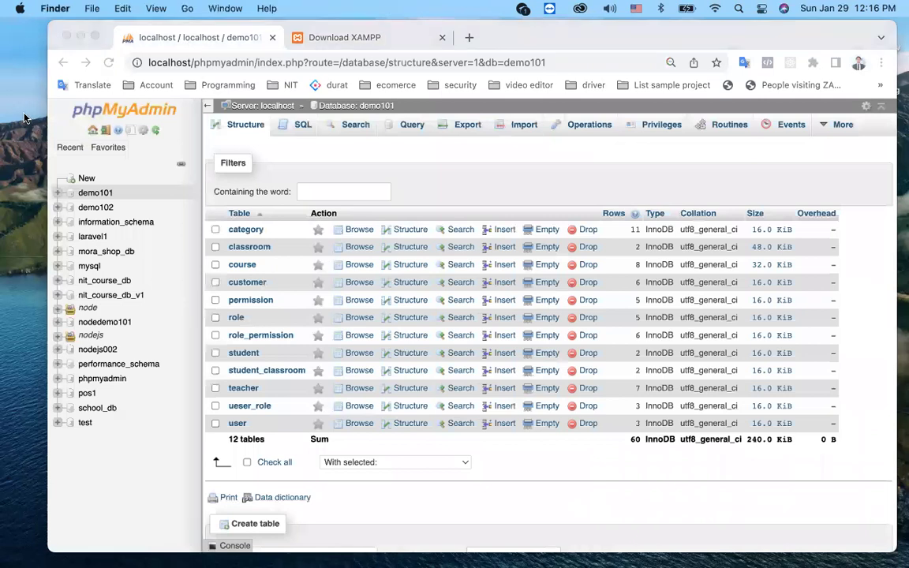
{"action": "key", "text": "super+space"}
{"action": "type", "text": "os"}
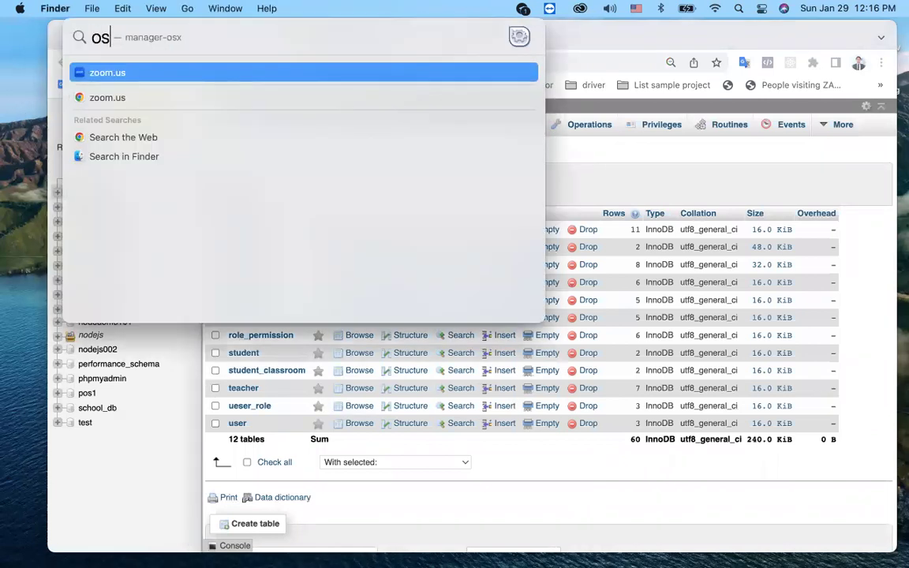
{"action": "key", "text": "Return"}
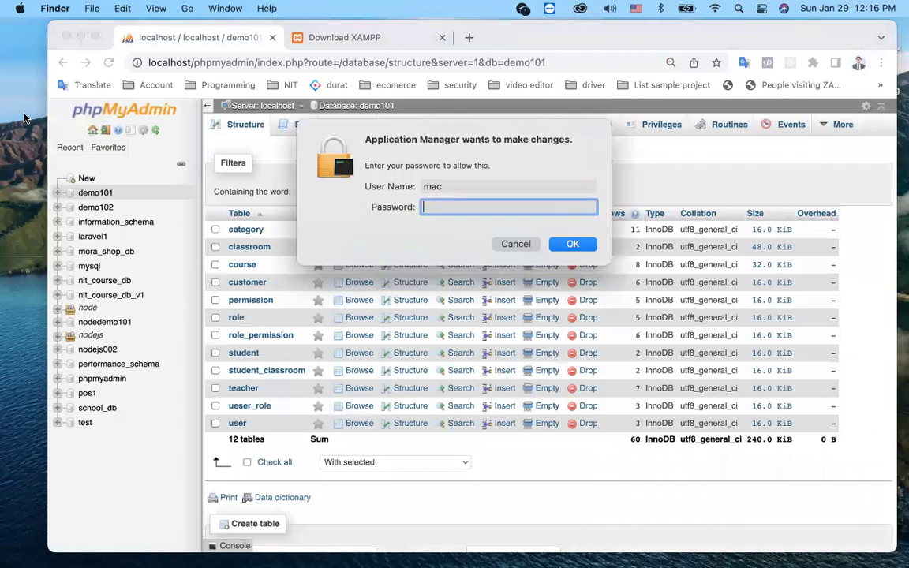
{"action": "type", "text": "12345"}
{"action": "key", "text": "Return"}
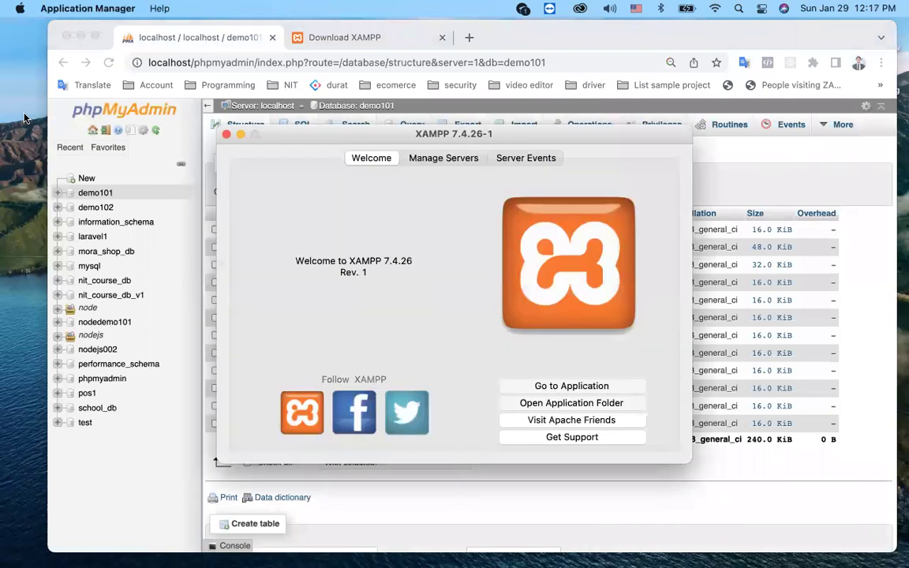
Step: Check that MySQL Database, ProFTPD and Apache Web Server are running, then close the manager
{"action": "left_click_drag", "start_coordinate": [296, 134], "coordinate": [107, 110]}
{"action": "left_click", "coordinate": [237, 134]}
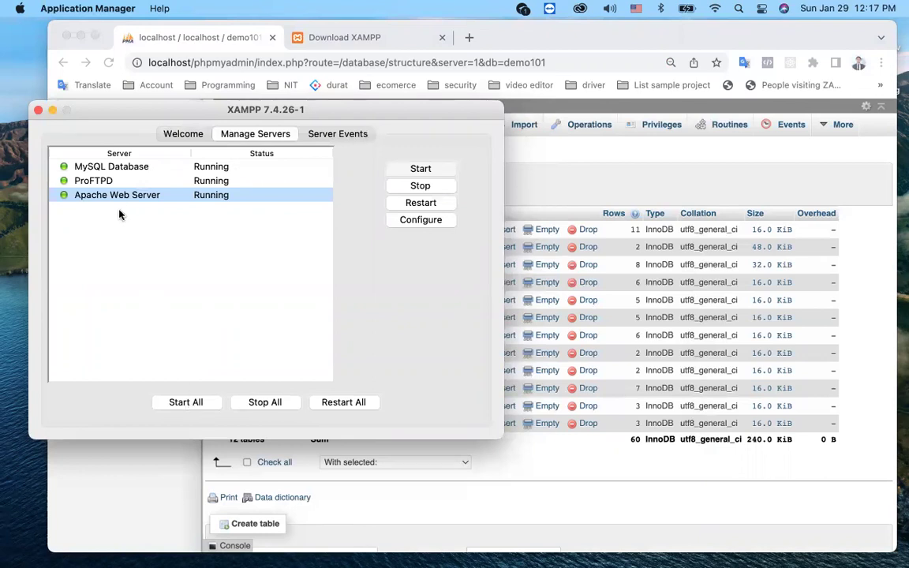
{"action": "left_click", "coordinate": [38, 112]}
Step: Switch back and forth between the XAMPP download page and the phpMyAdmin tab
{"action": "left_click", "coordinate": [355, 36]}
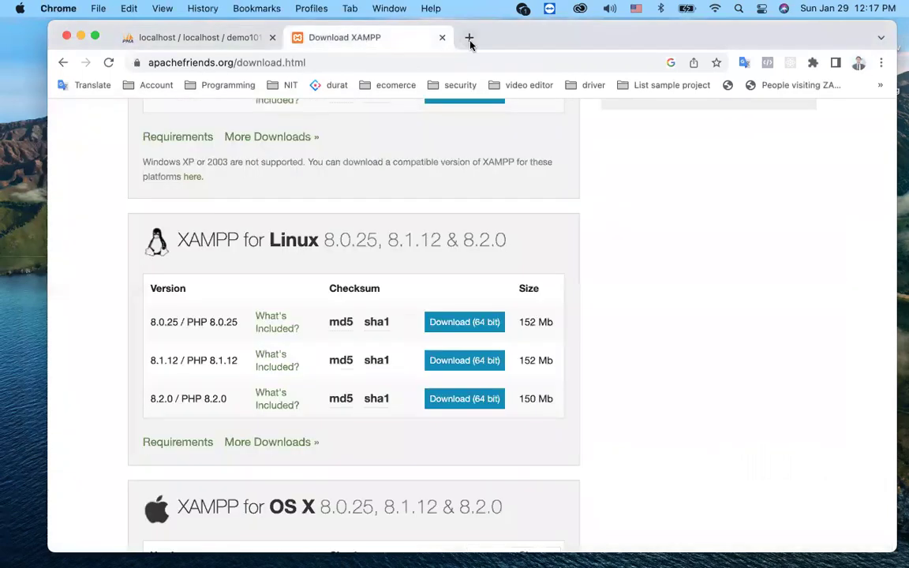
{"action": "left_click", "coordinate": [204, 37]}
{"action": "left_click", "coordinate": [332, 37]}
{"action": "left_click", "coordinate": [239, 37]}
{"action": "left_click", "coordinate": [322, 37]}
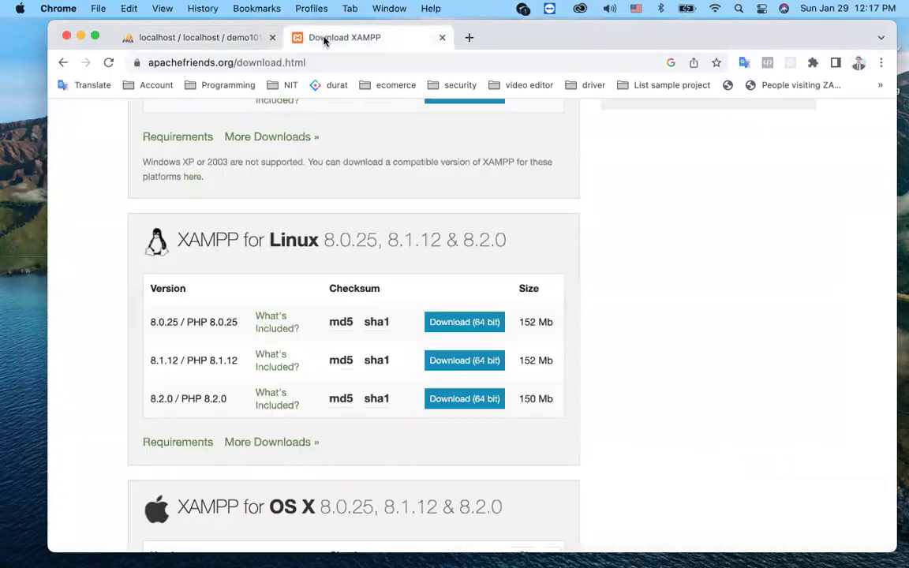
Step: Load localhost/phpmyadmin in a new browser tab
{"action": "left_click", "coordinate": [468, 40]}
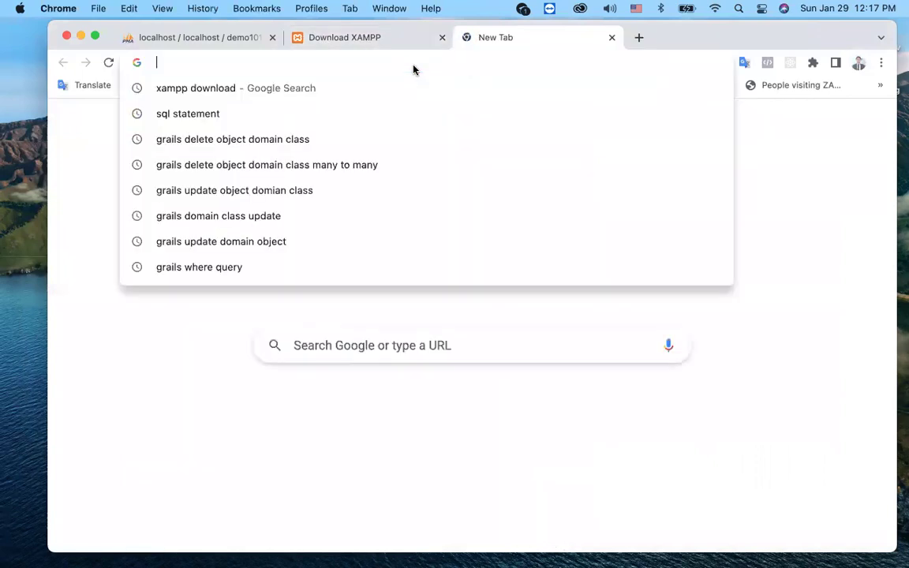
{"action": "type", "text": "lo"}
{"action": "key", "text": "Right"}
{"action": "key", "text": "BackSpace"}
{"action": "key", "text": "BackSpace"}
{"action": "key", "text": "BackSpace"}
{"action": "key", "text": "BackSpace"}
{"action": "key", "text": "BackSpace"}
{"action": "type", "text": "/"}
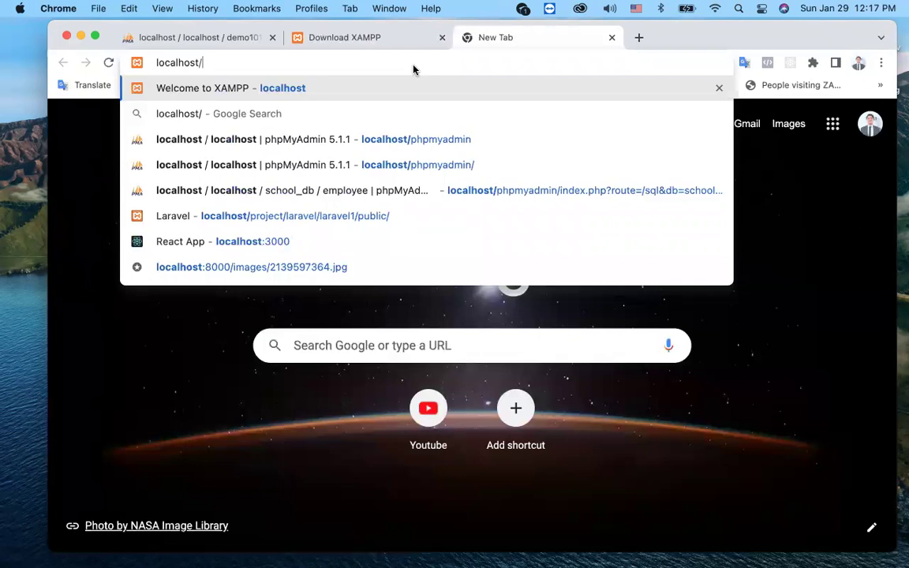
{"action": "type", "text": "php"}
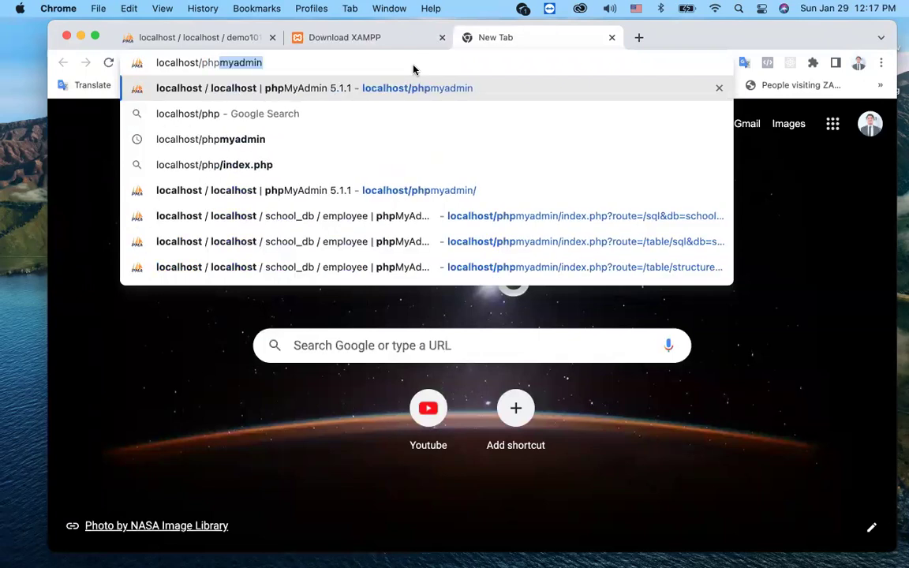
{"action": "type", "text": "myadmin"}
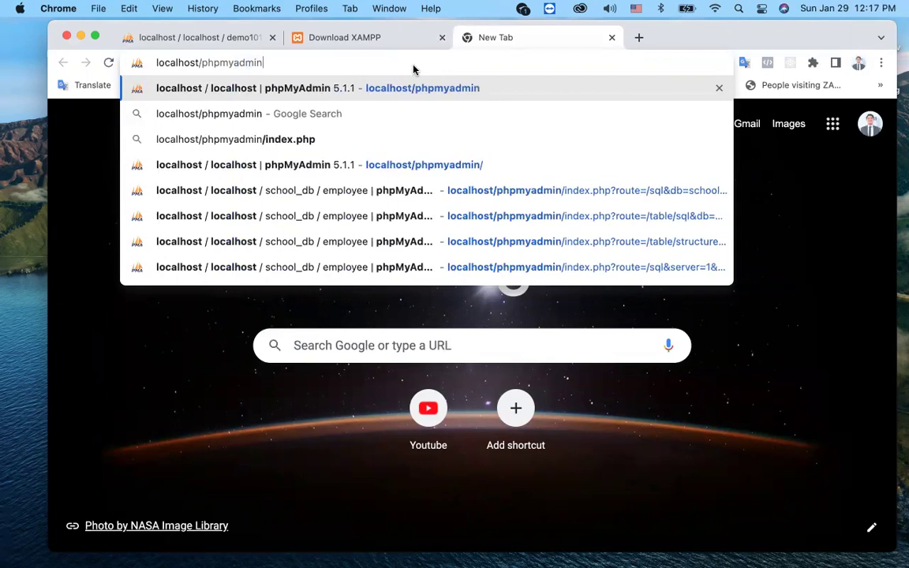
{"action": "key", "text": "Return"}
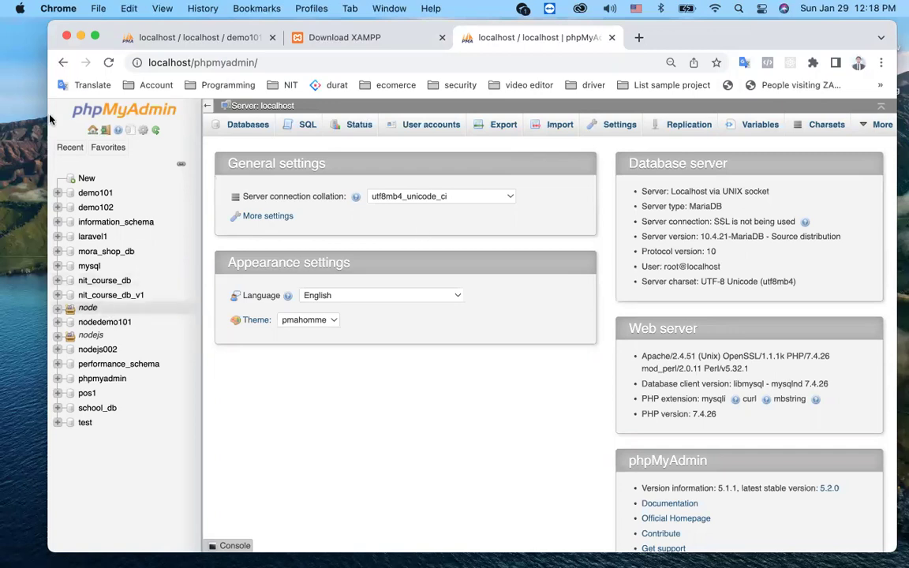
Step: Reload phpMyAdmin and bring up the create-database form via New in the sidebar
{"action": "left_click", "coordinate": [109, 62]}
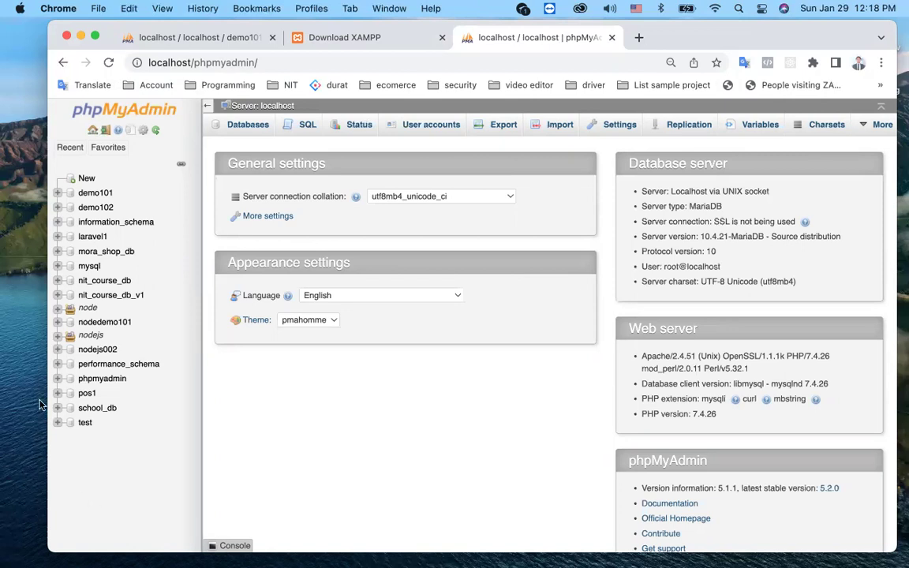
{"action": "left_click", "coordinate": [87, 181]}
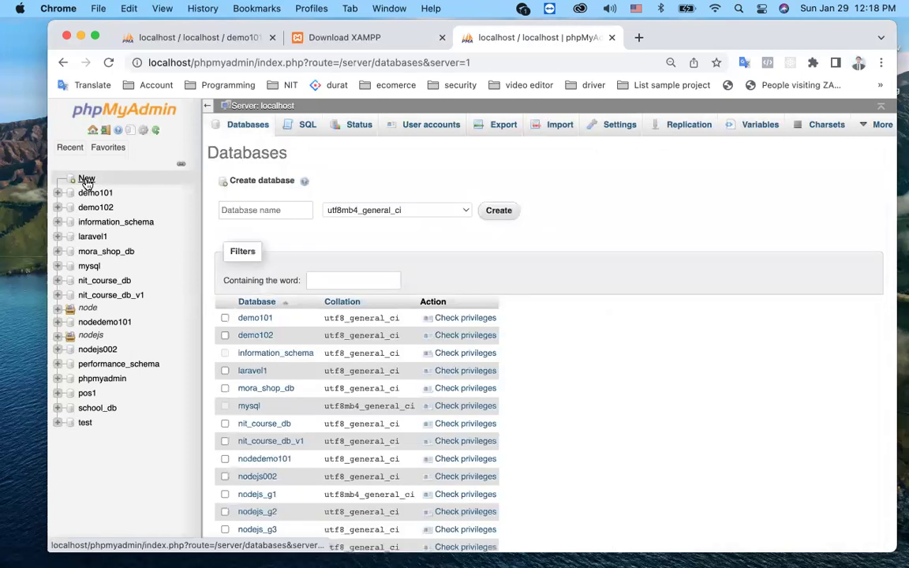
Step: Enter demo103 as the new database name
{"action": "left_click", "coordinate": [298, 210]}
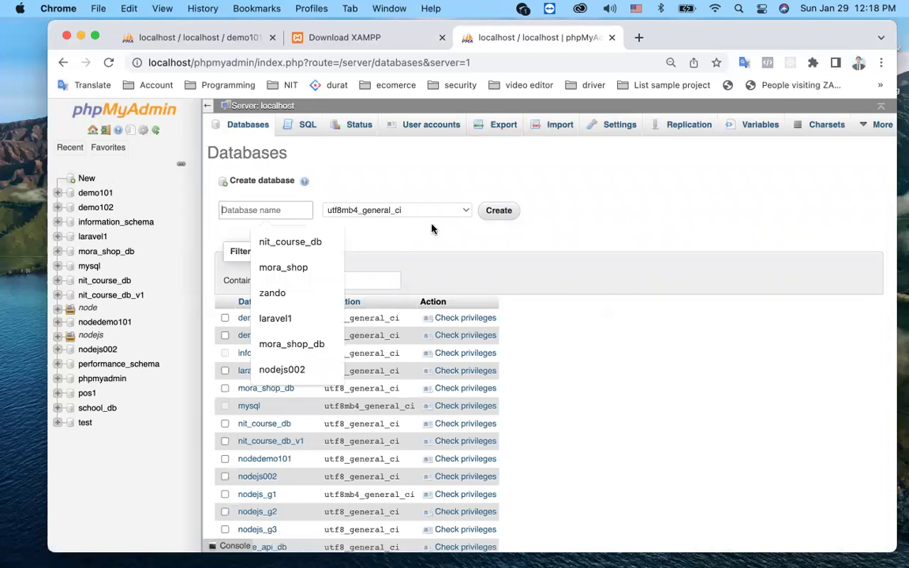
{"action": "left_click", "coordinate": [503, 239]}
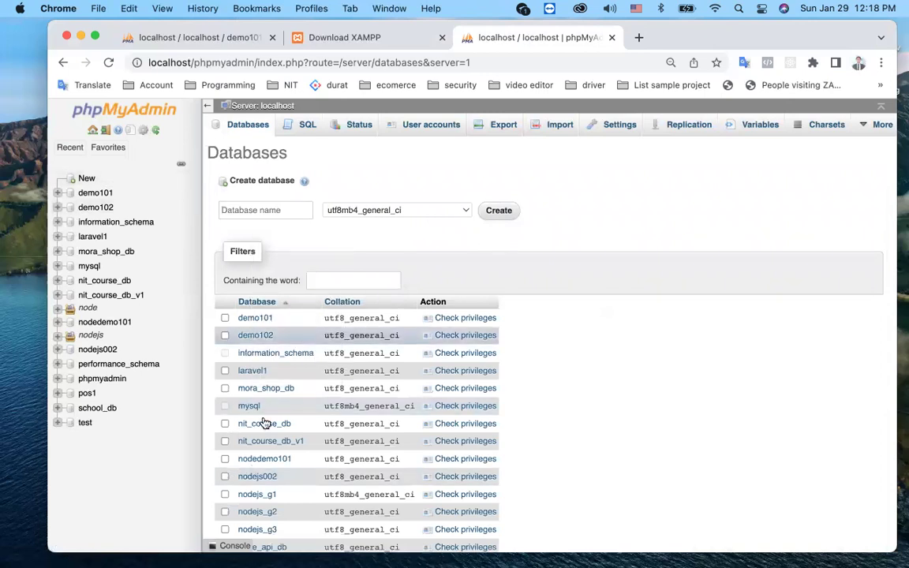
{"action": "scroll", "coordinate": [263, 425], "scroll_direction": "down", "scroll_amount": 3}
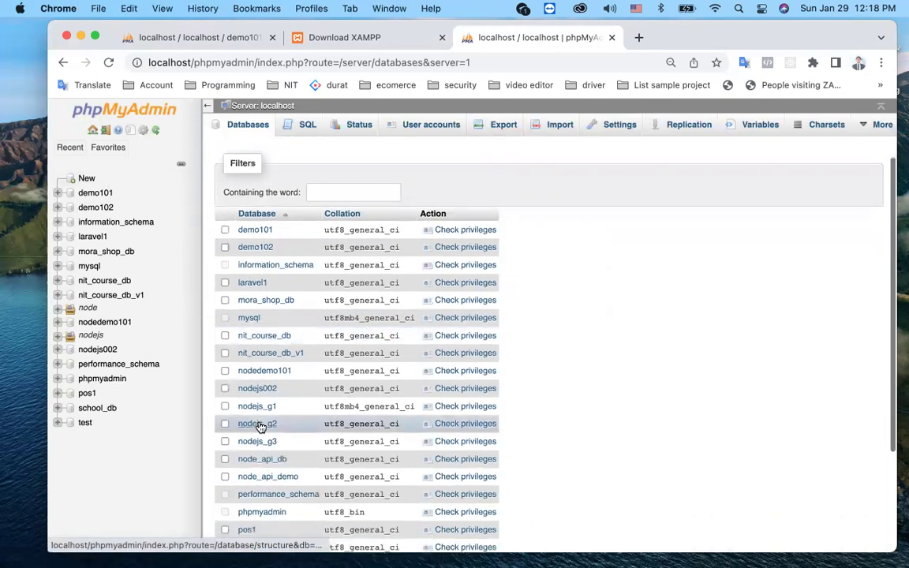
{"action": "scroll", "coordinate": [267, 442], "scroll_direction": "down", "scroll_amount": 5}
{"action": "scroll", "coordinate": [269, 284], "scroll_direction": "up", "scroll_amount": 8}
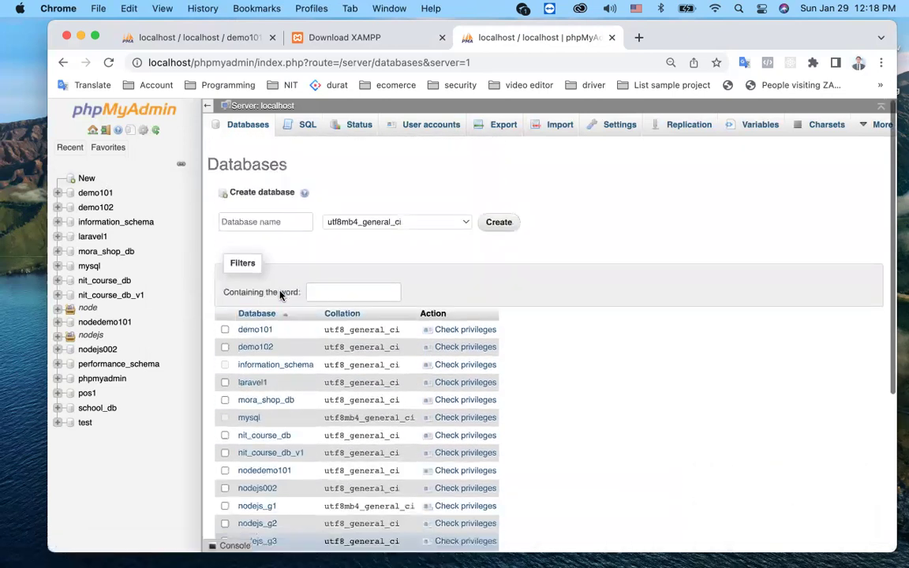
{"action": "left_click", "coordinate": [259, 207]}
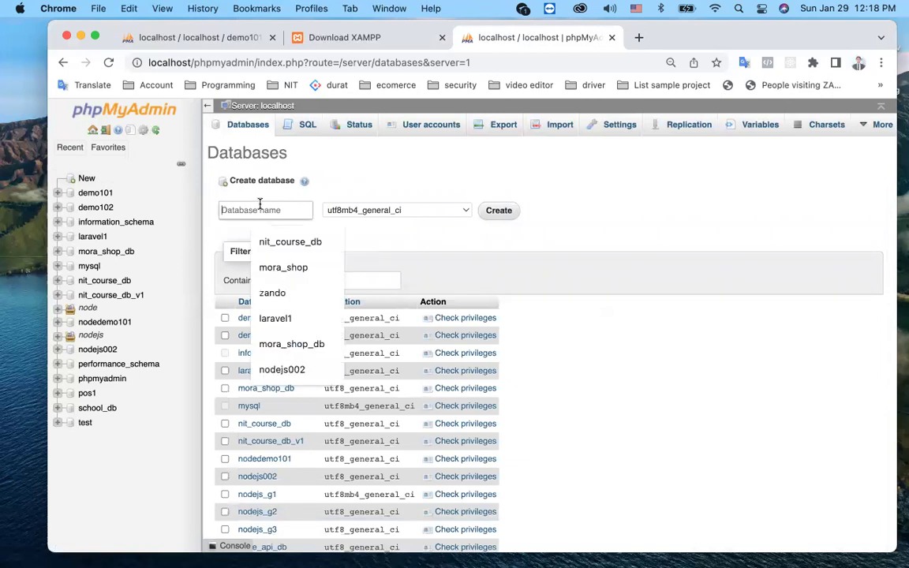
{"action": "type", "text": "demo"}
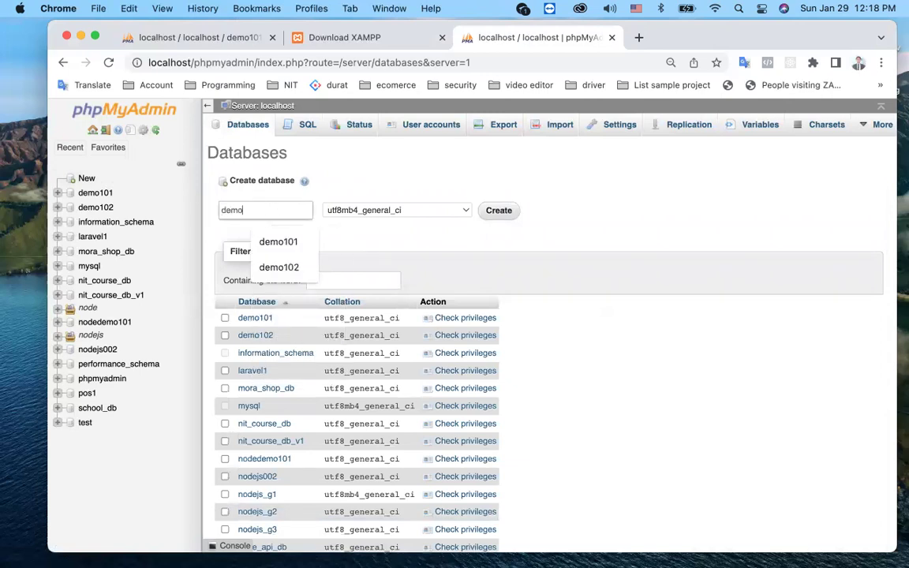
{"action": "type", "text": "102"}
{"action": "key", "text": "BackSpace"}
{"action": "type", "text": "3"}
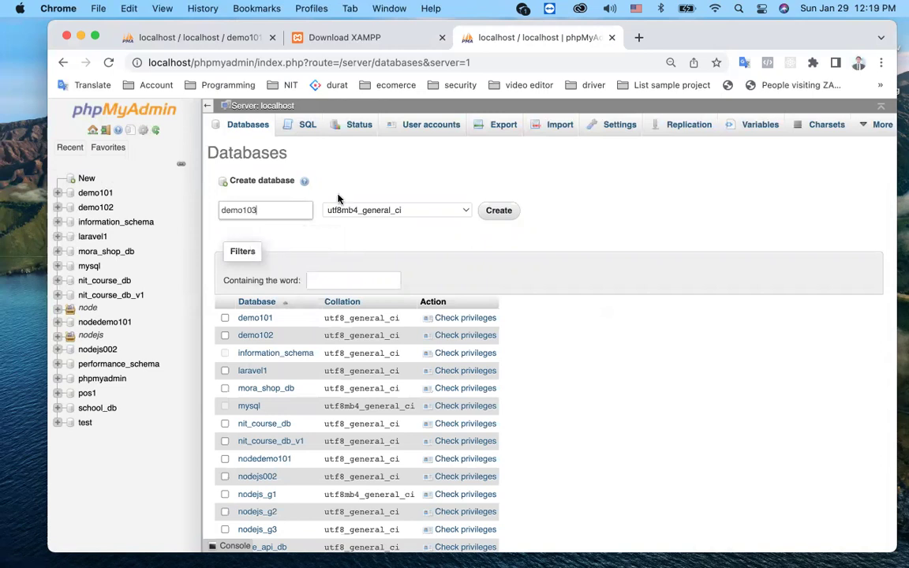
Step: Choose utf8_general_ci collation and create the database
{"action": "left_click", "coordinate": [431, 210]}
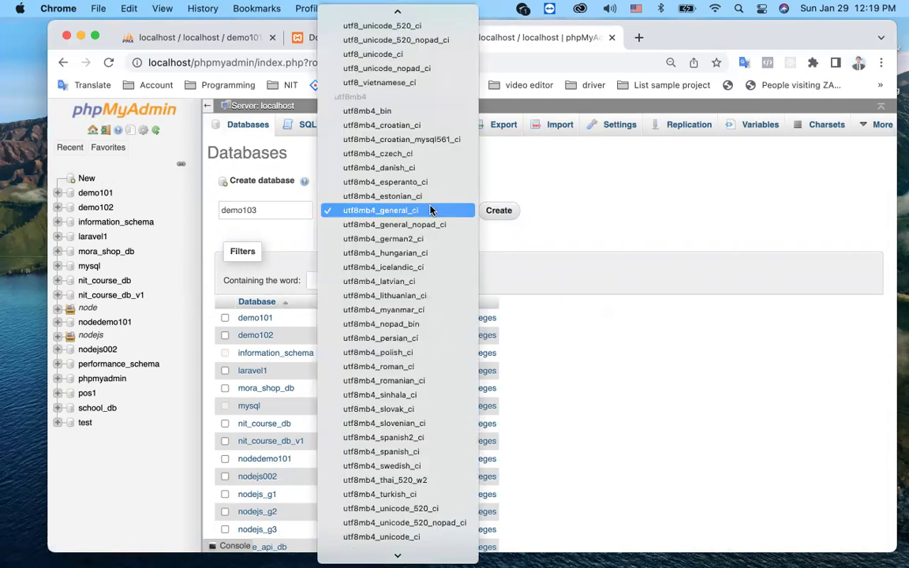
{"action": "scroll", "coordinate": [431, 210], "scroll_direction": "up", "scroll_amount": 6}
{"action": "scroll", "coordinate": [431, 210], "scroll_direction": "down", "scroll_amount": 2}
{"action": "scroll", "coordinate": [431, 210], "scroll_direction": "up", "scroll_amount": 5}
{"action": "scroll", "coordinate": [431, 209], "scroll_direction": "down", "scroll_amount": 2}
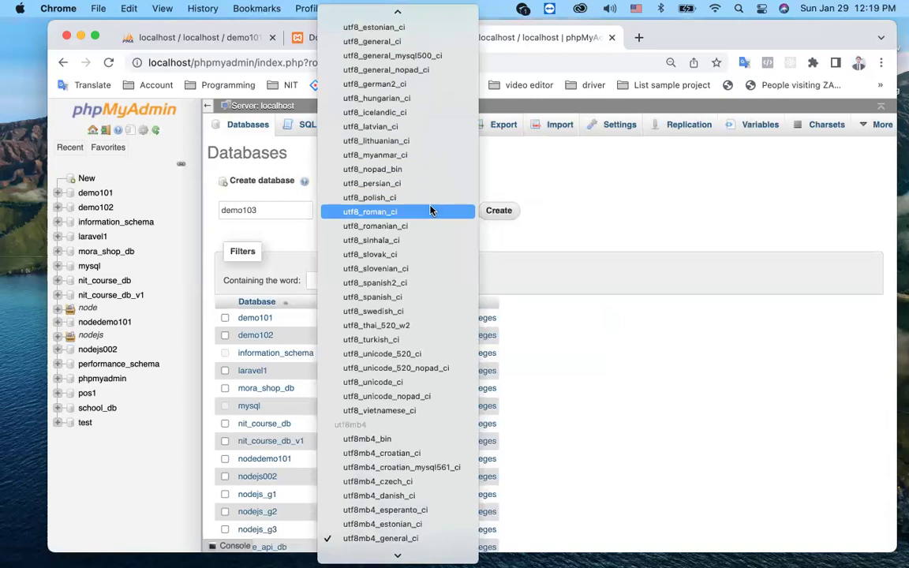
{"action": "scroll", "coordinate": [430, 210], "scroll_direction": "up", "scroll_amount": 5}
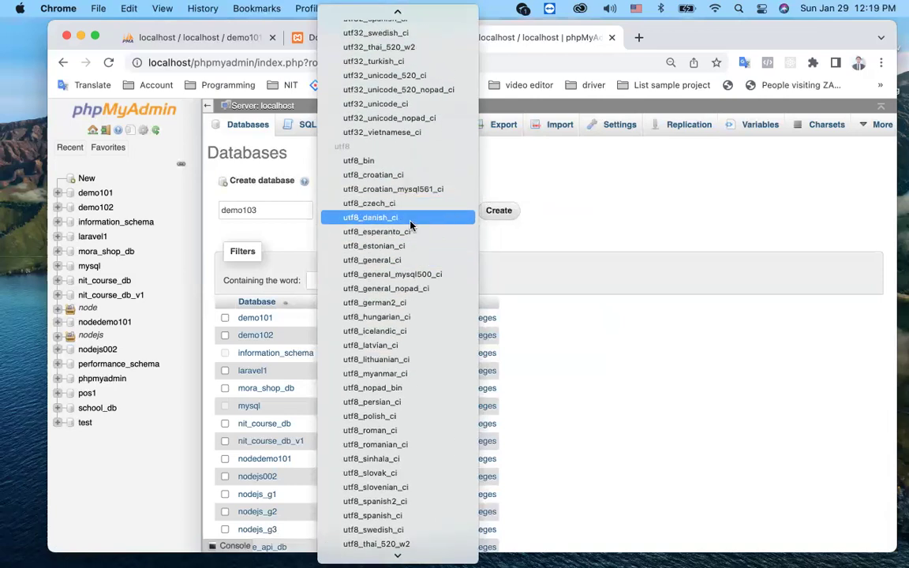
{"action": "left_click", "coordinate": [394, 267]}
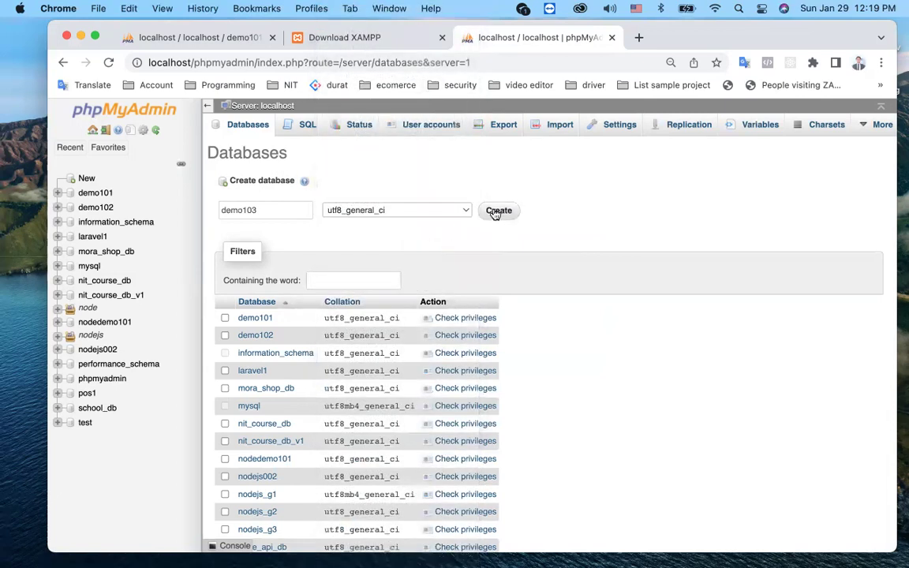
{"action": "left_click", "coordinate": [494, 211]}
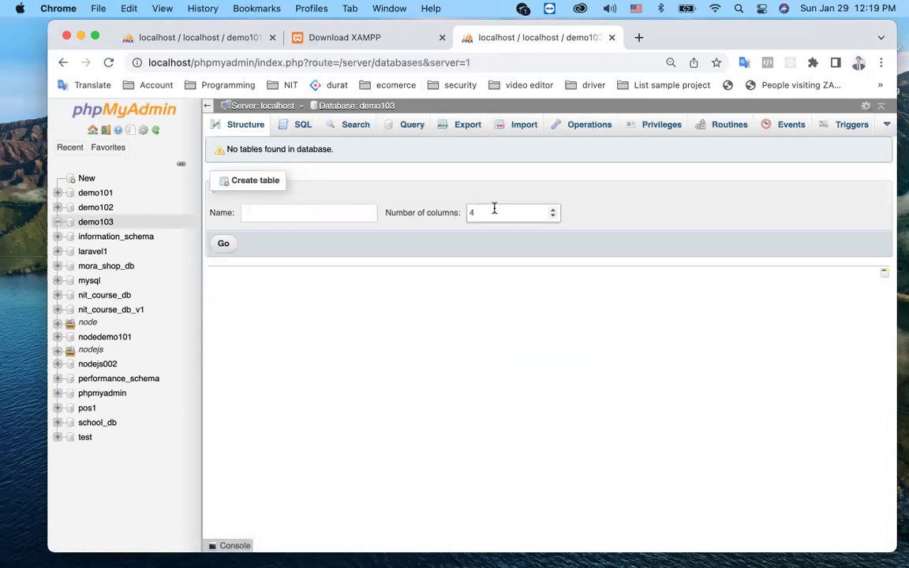
{"action": "left_click", "coordinate": [95, 223]}
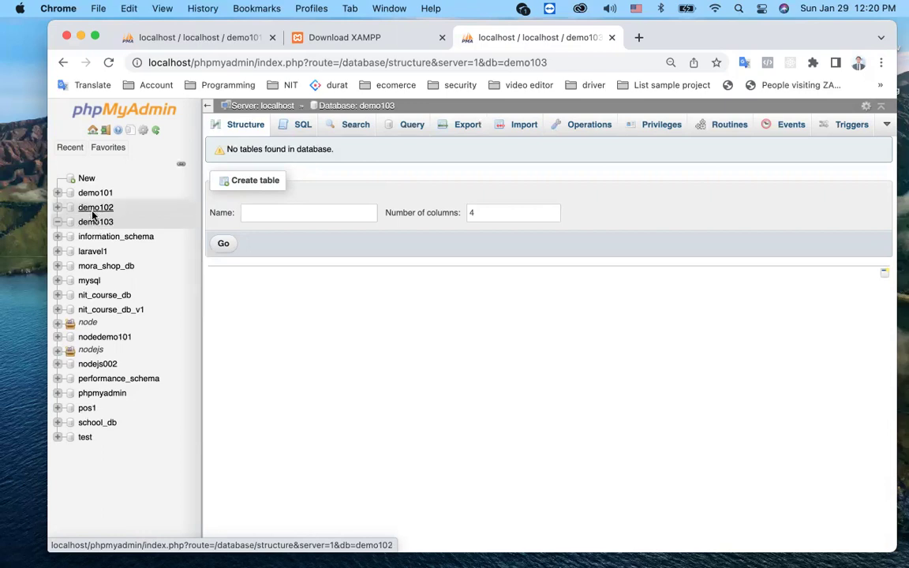
{"action": "left_click", "coordinate": [96, 207]}
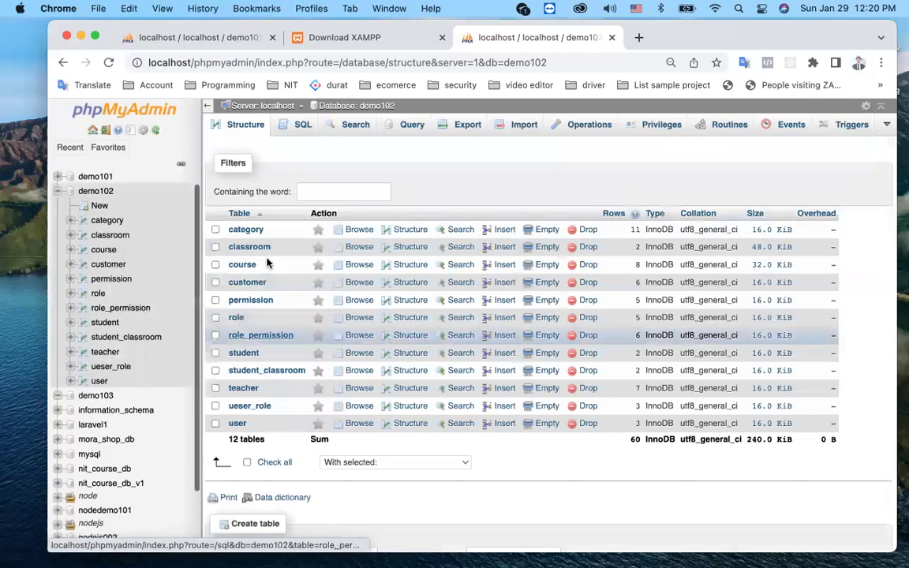
{"action": "left_click", "coordinate": [58, 193]}
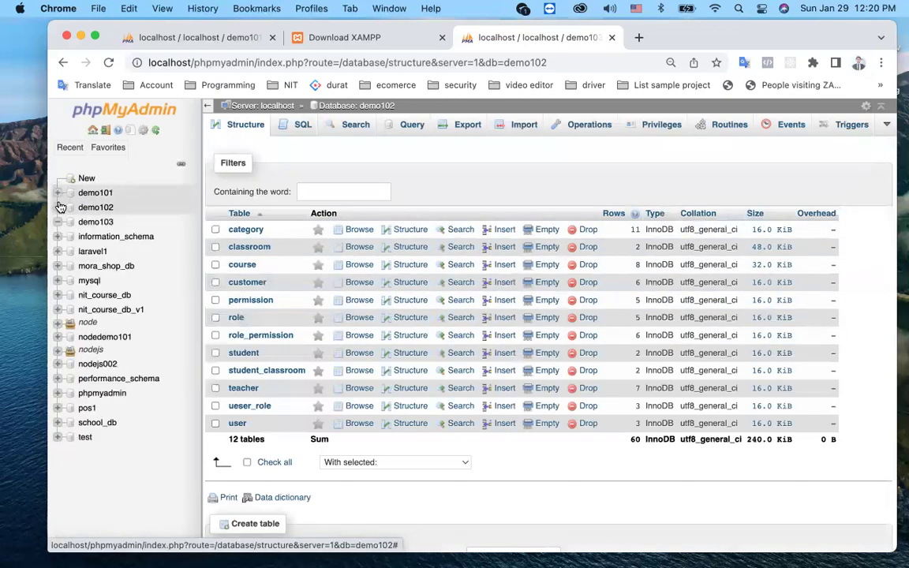
{"action": "left_click", "coordinate": [92, 222]}
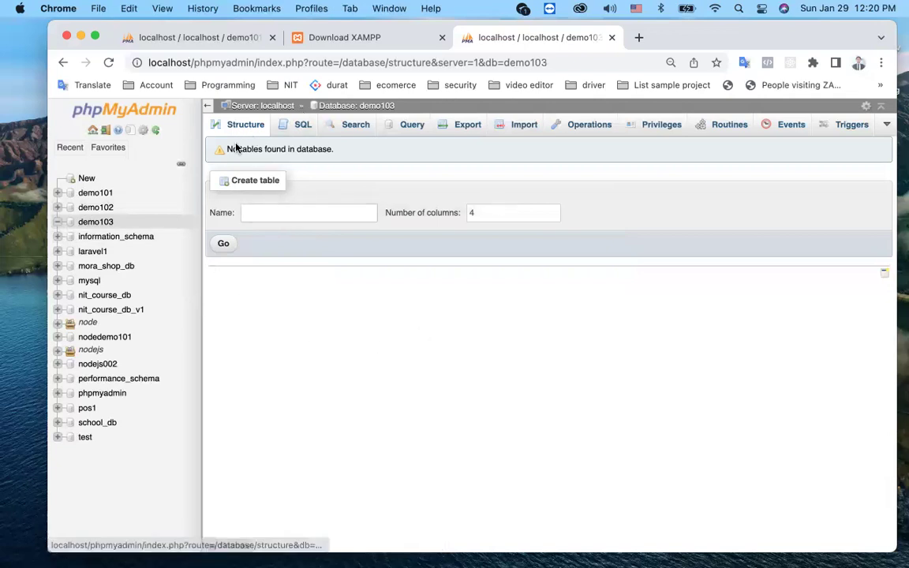
Step: In demo103, start a table named customer with 4 columns
{"action": "left_click", "coordinate": [94, 222]}
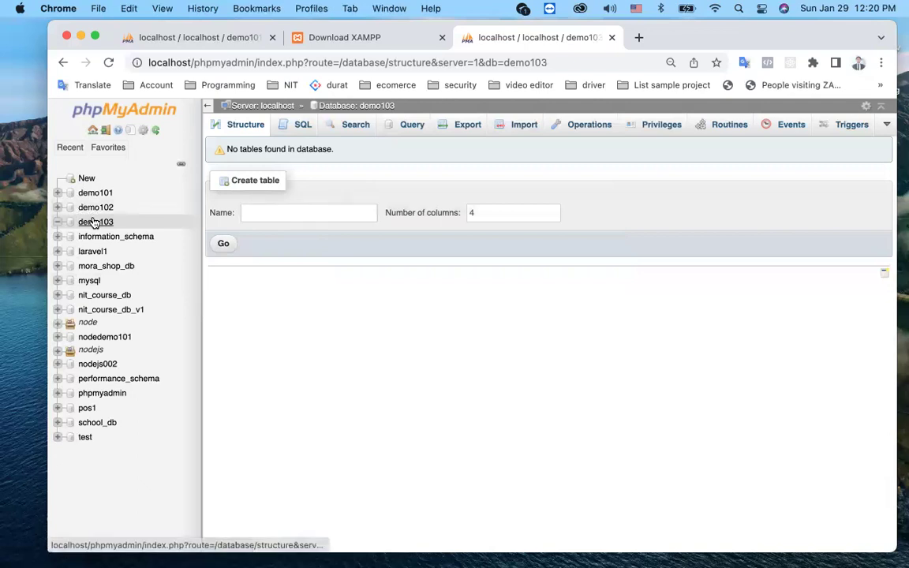
{"action": "left_click", "coordinate": [249, 215]}
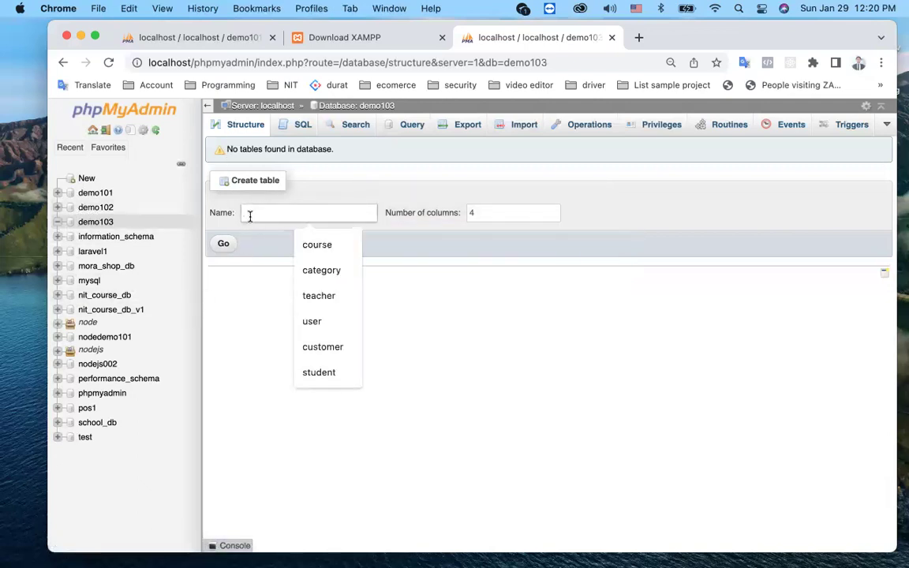
{"action": "type", "text": "customer"}
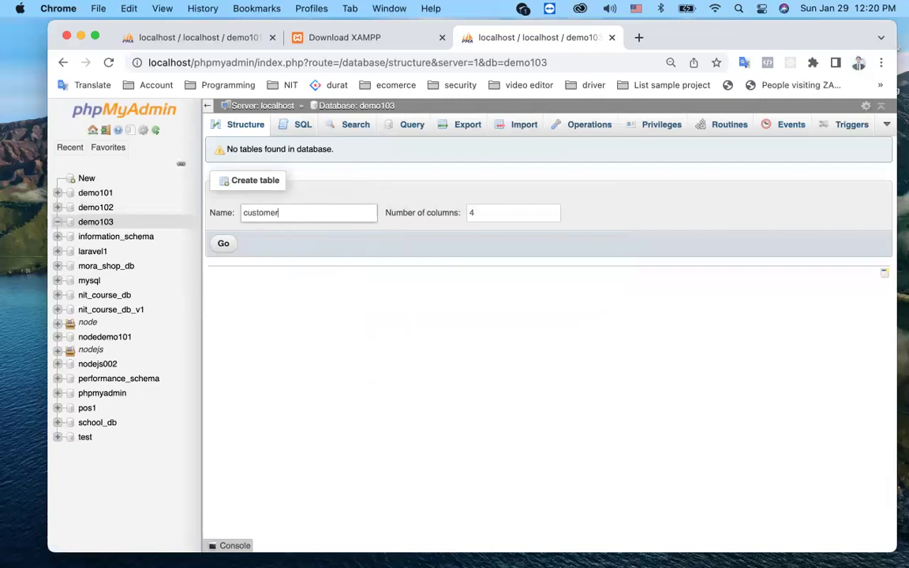
{"action": "left_click", "coordinate": [497, 207]}
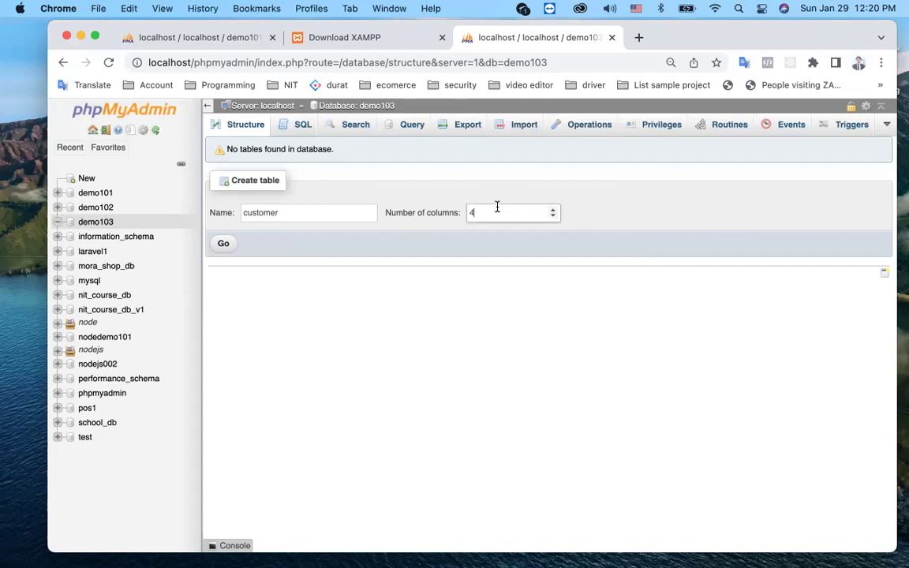
{"action": "left_click", "coordinate": [223, 247]}
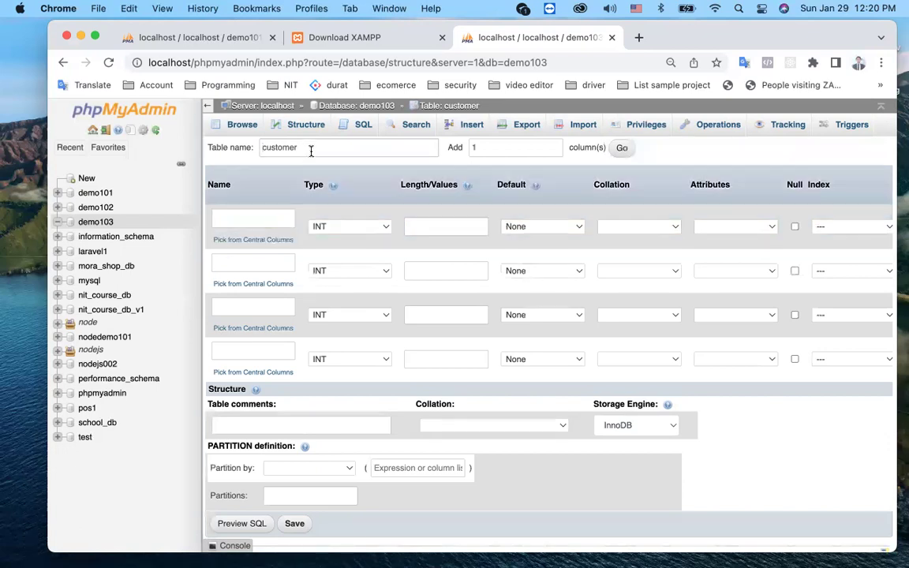
Step: Add a fifth column row to the customer form and scroll across its fields
{"action": "left_click_drag", "start_coordinate": [312, 149], "coordinate": [255, 152]}
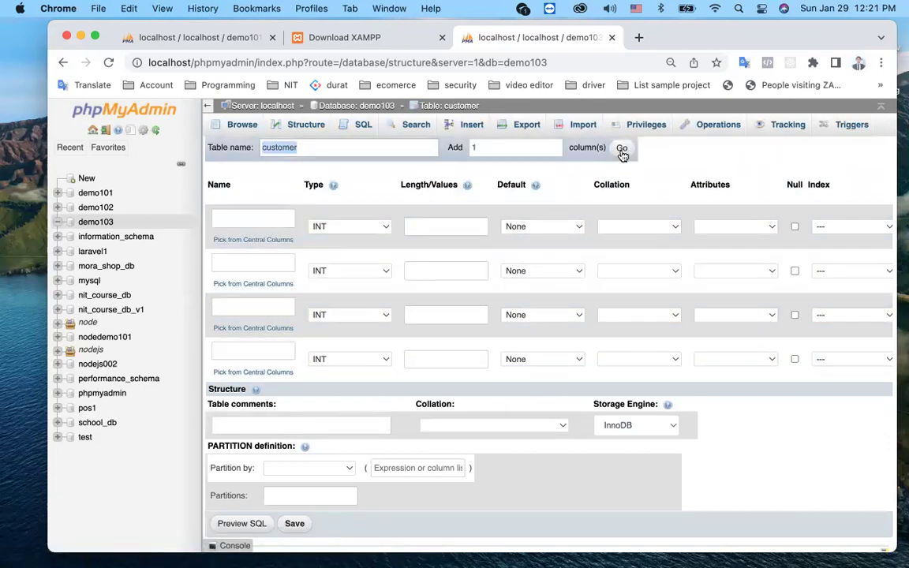
{"action": "left_click", "coordinate": [622, 148]}
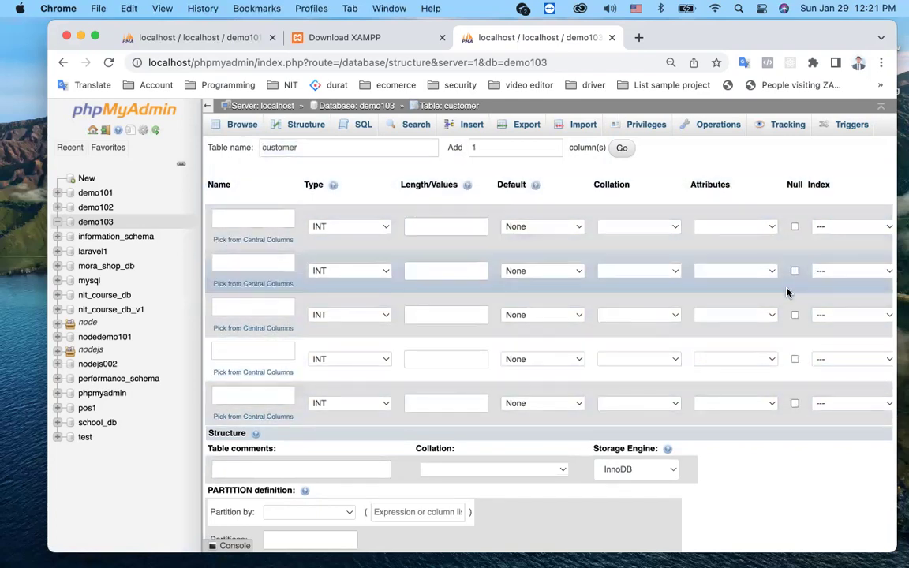
{"action": "scroll", "coordinate": [771, 296], "scroll_direction": "right", "scroll_amount": 3}
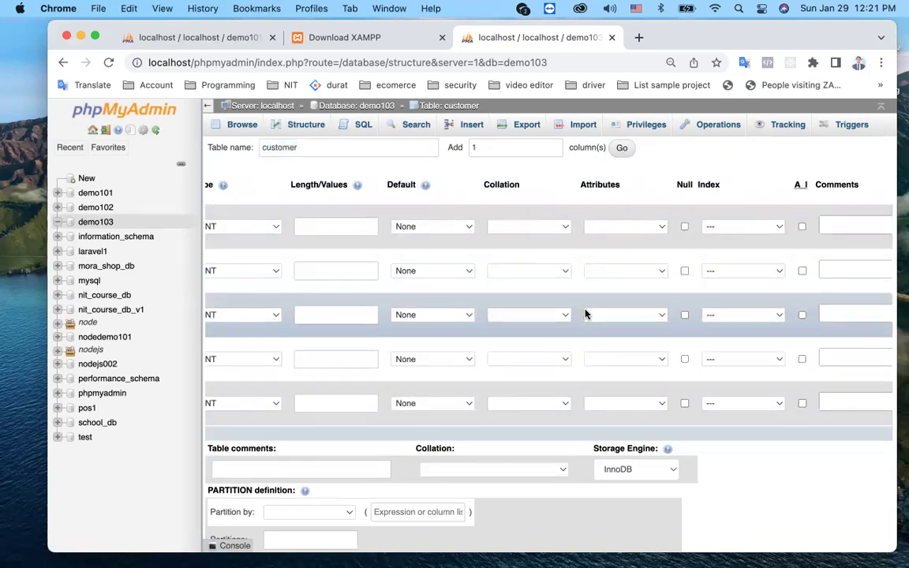
{"action": "scroll", "coordinate": [585, 314], "scroll_direction": "left", "scroll_amount": 3}
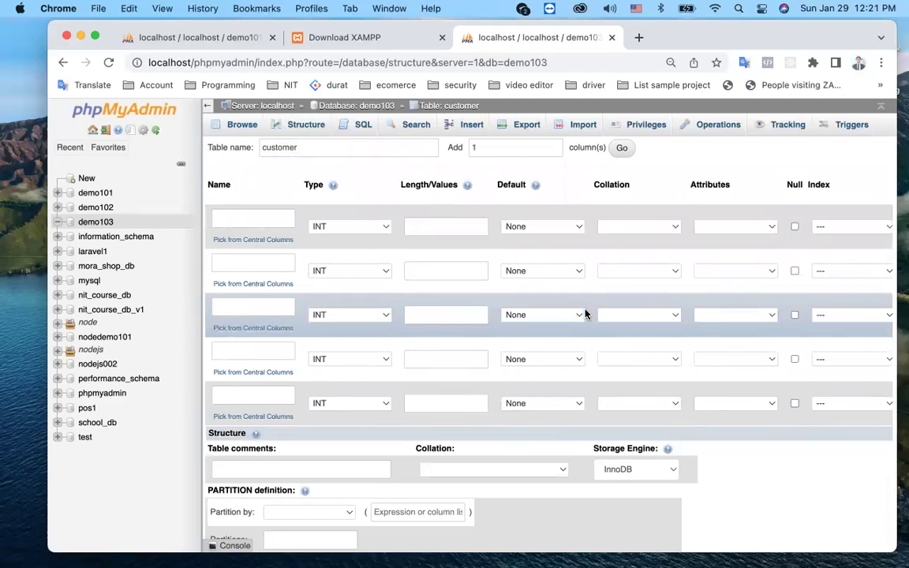
Step: Name the first two columns id and firstname
{"action": "left_click", "coordinate": [263, 222]}
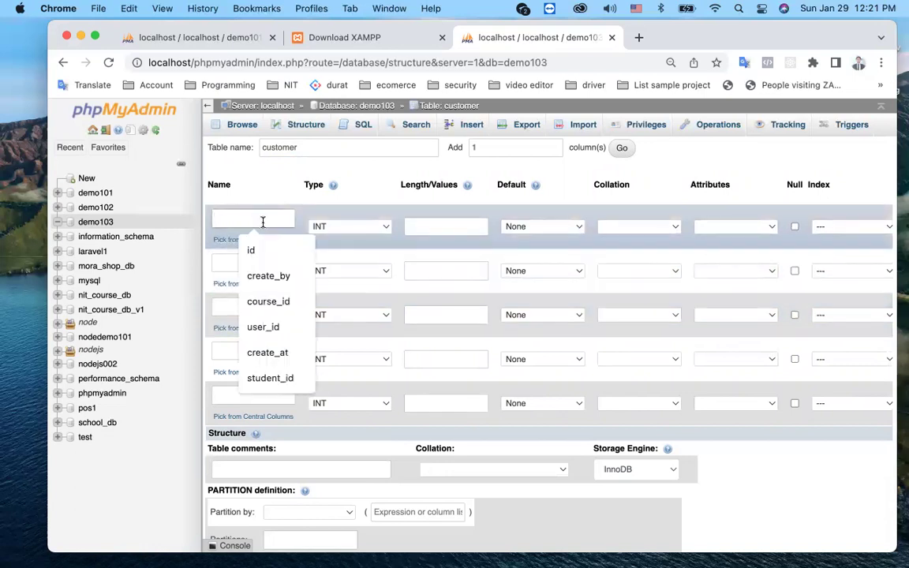
{"action": "type", "text": "is"}
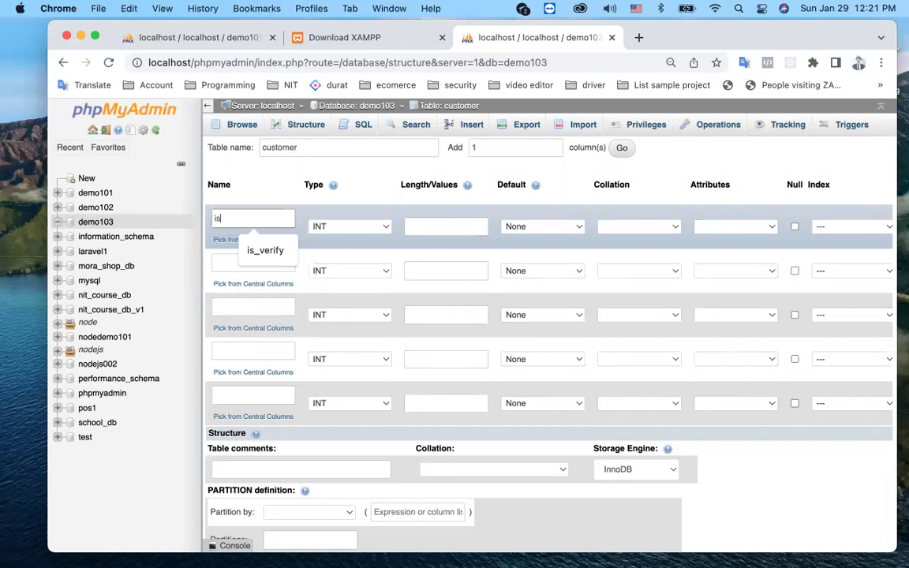
{"action": "key", "text": "BackSpace"}
{"action": "type", "text": "d"}
{"action": "left_click", "coordinate": [221, 262]}
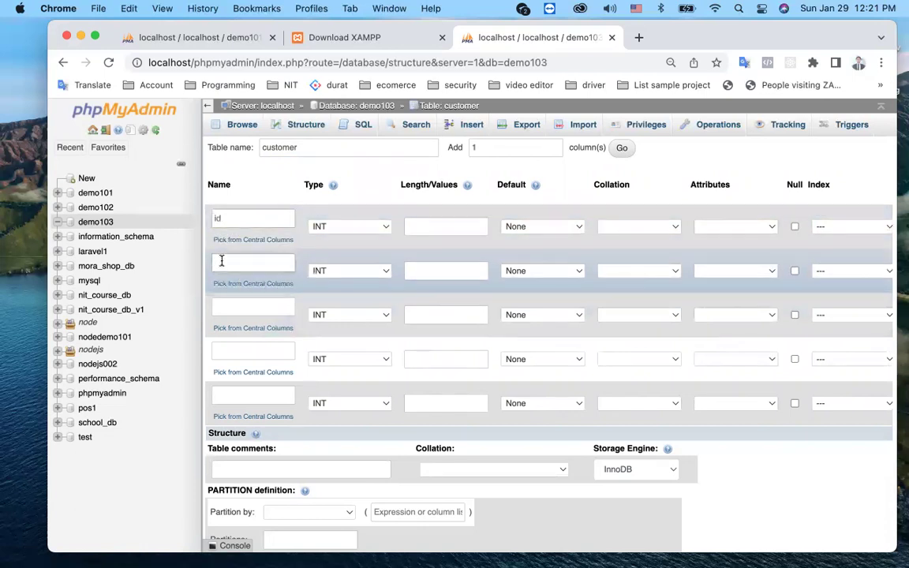
{"action": "type", "text": "firs"}
{"action": "type", "text": "tan"}
{"action": "key", "text": "BackSpace"}
{"action": "key", "text": "BackSpace"}
{"action": "type", "text": "name"}
Step: Name columns three to five lastname, gender and tel, and add a sixth named email
{"action": "left_click", "coordinate": [229, 306]}
{"action": "type", "text": "lastname"}
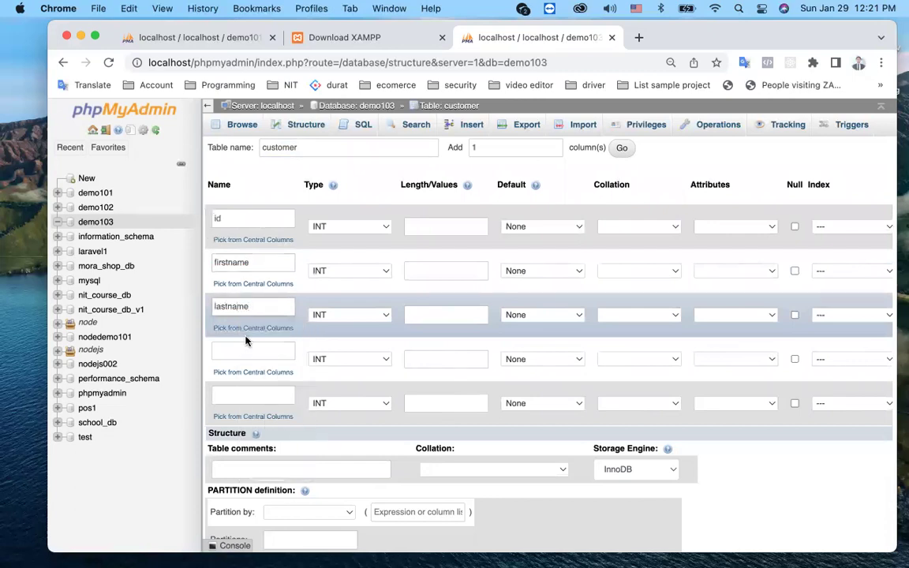
{"action": "left_click", "coordinate": [246, 350]}
{"action": "type", "text": "gender"}
{"action": "left_click", "coordinate": [254, 394]}
{"action": "type", "text": "tel"}
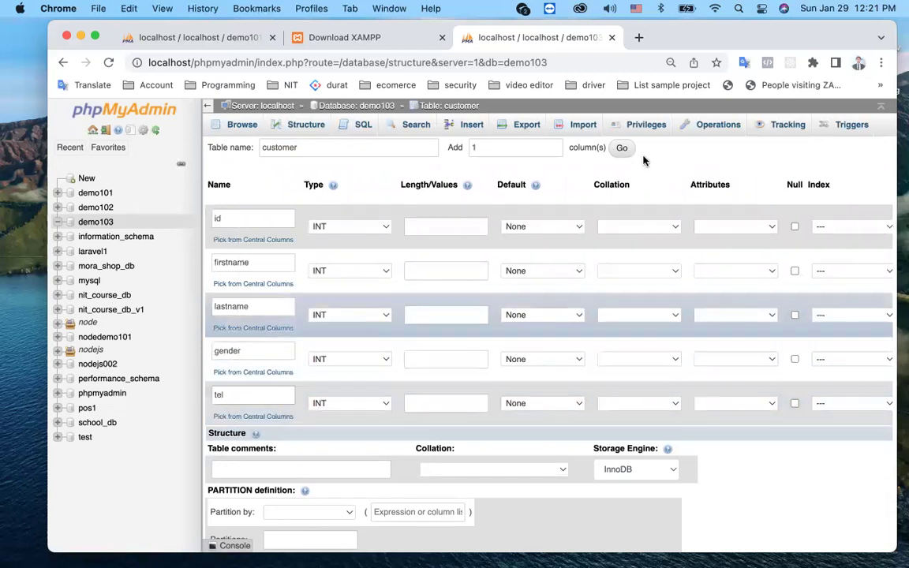
{"action": "left_click", "coordinate": [622, 149]}
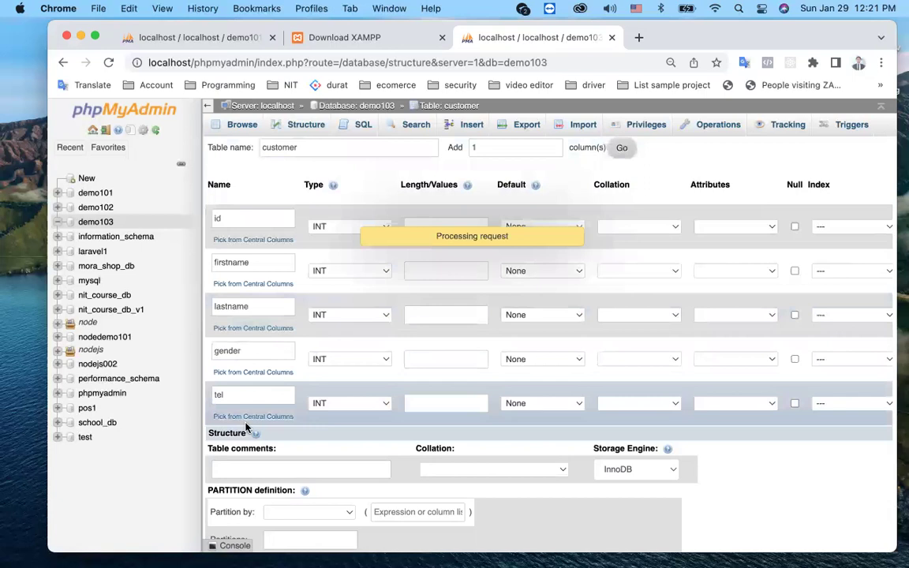
{"action": "left_click", "coordinate": [237, 442]}
{"action": "type", "text": "email"}
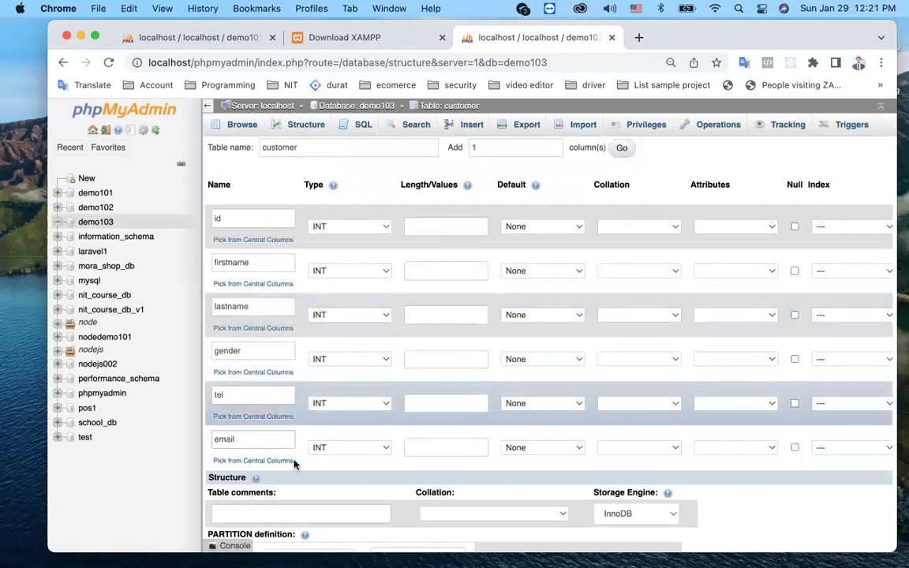
Step: Keep id as INT and give it length 11
{"action": "left_click", "coordinate": [340, 231]}
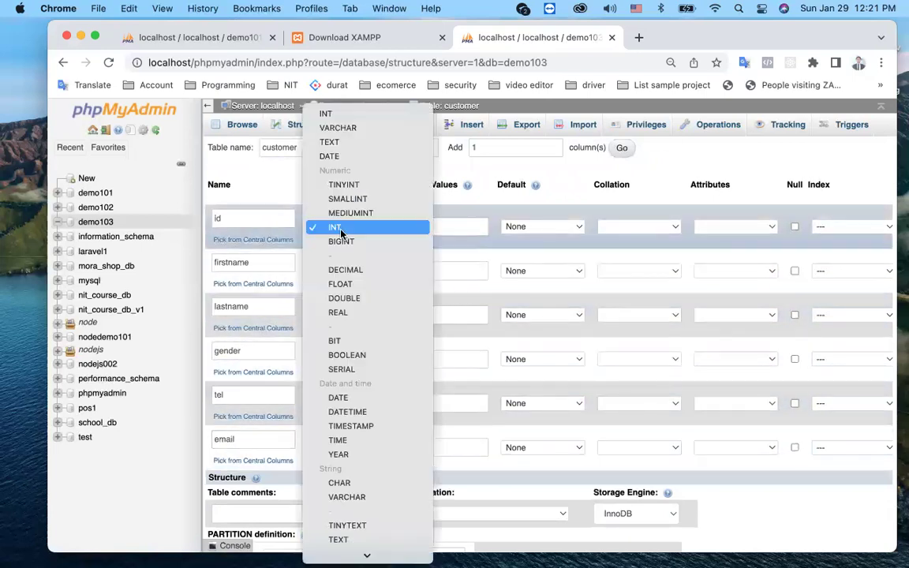
{"action": "left_click", "coordinate": [341, 229]}
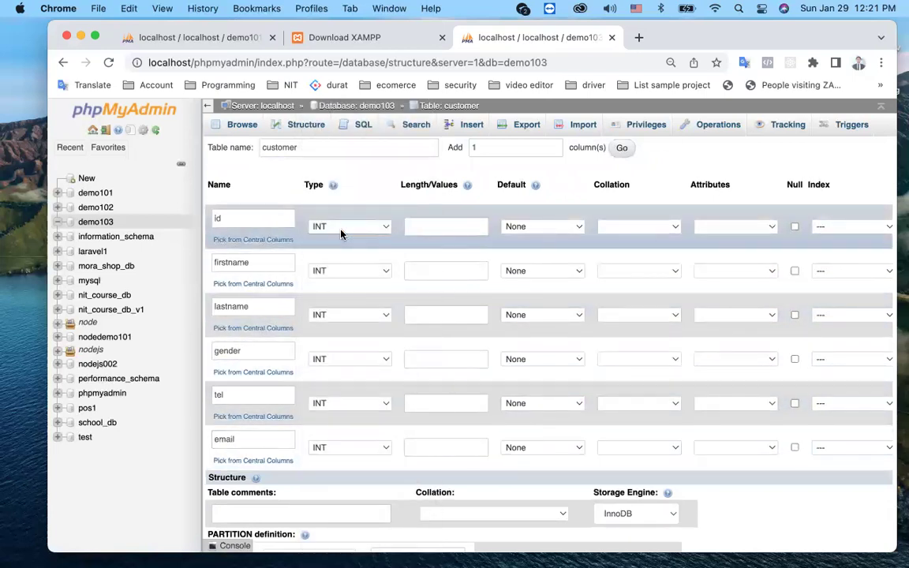
{"action": "left_click", "coordinate": [415, 227]}
{"action": "type", "text": "11"}
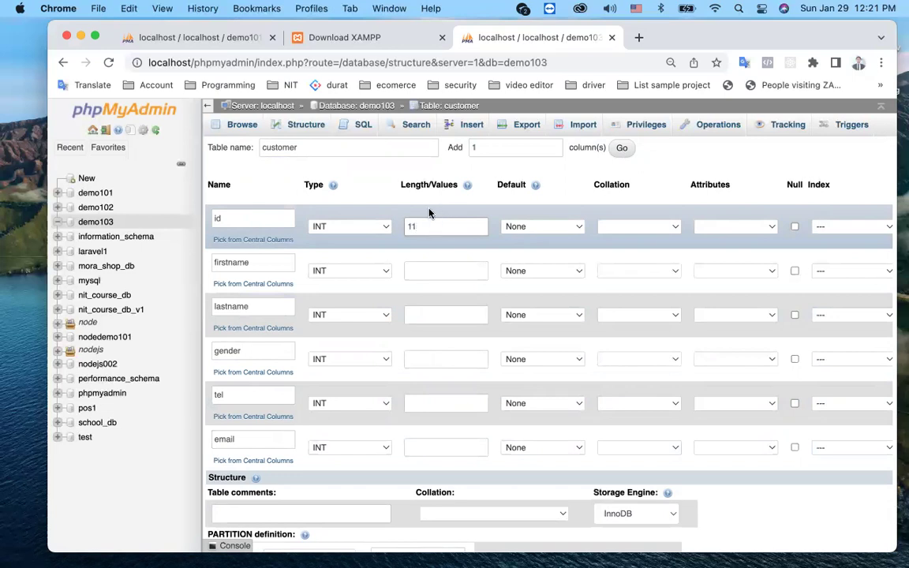
Step: Make firstname a VARCHAR of length 60
{"action": "left_click", "coordinate": [354, 272]}
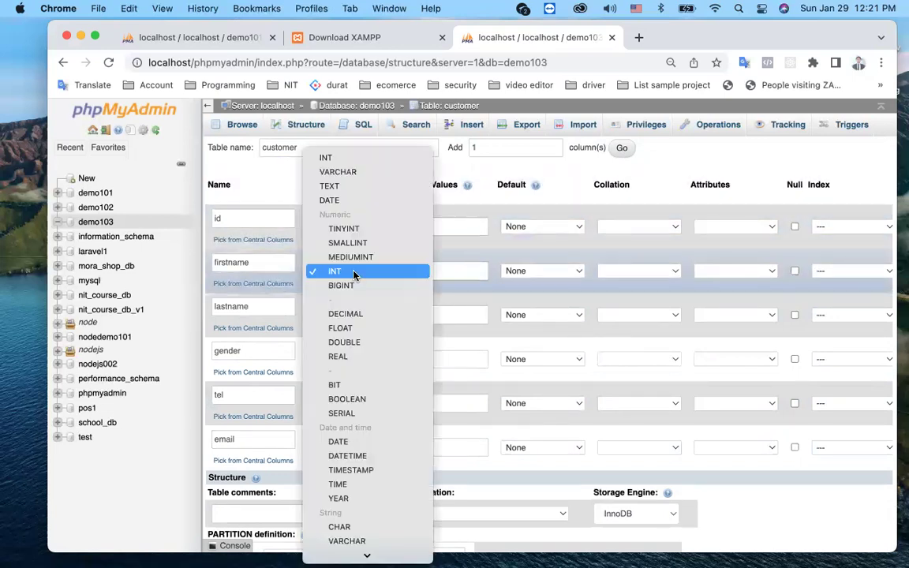
{"action": "scroll", "coordinate": [361, 469], "scroll_direction": "down", "scroll_amount": 10}
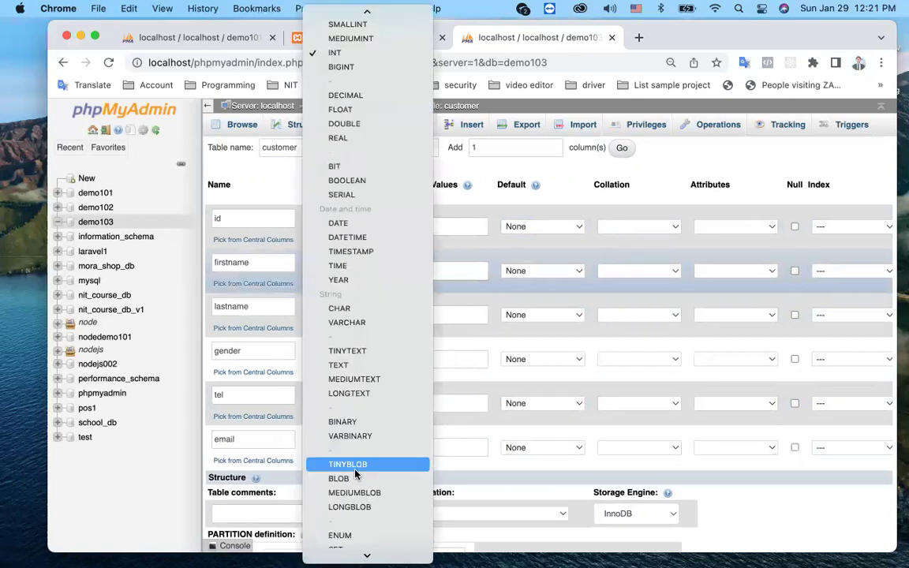
{"action": "scroll", "coordinate": [342, 234], "scroll_direction": "up", "scroll_amount": 10}
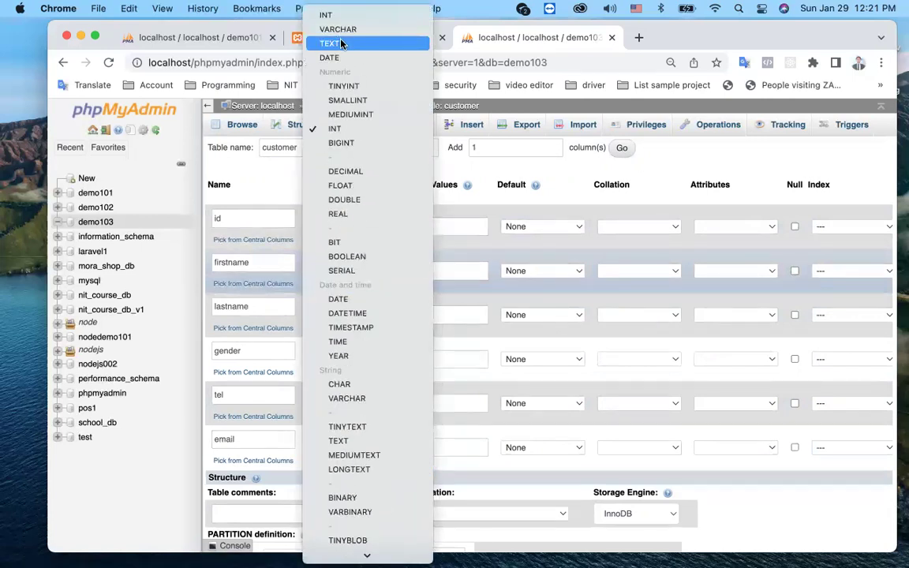
{"action": "mouse_move", "coordinate": [341, 44]}
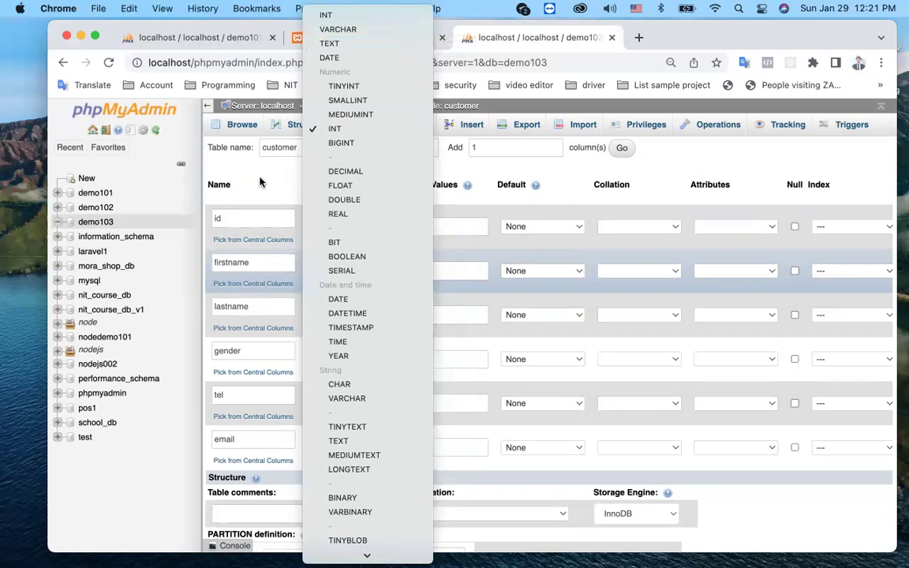
{"action": "left_click", "coordinate": [235, 165]}
{"action": "left_click", "coordinate": [317, 270]}
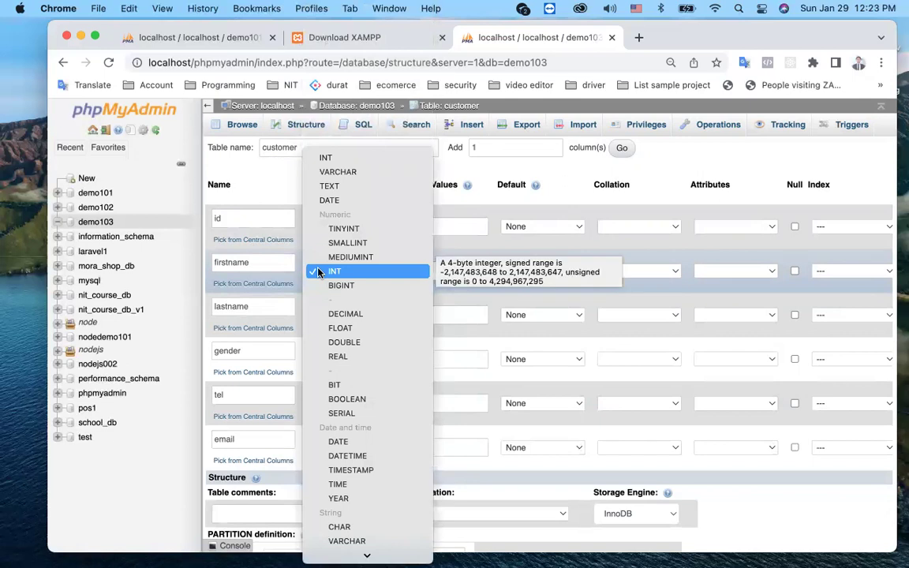
{"action": "scroll", "coordinate": [335, 418], "scroll_direction": "down", "scroll_amount": 5}
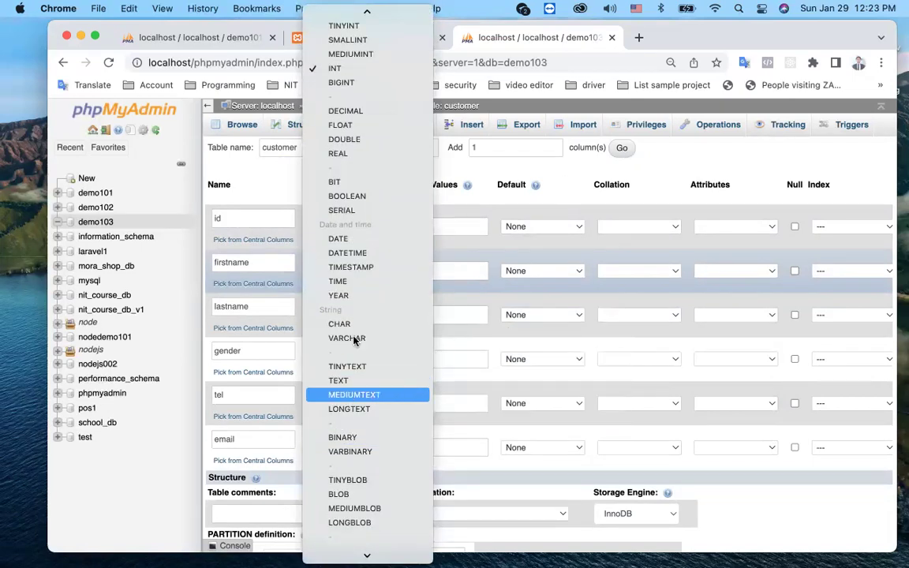
{"action": "left_click", "coordinate": [353, 337]}
{"action": "left_click", "coordinate": [418, 270]}
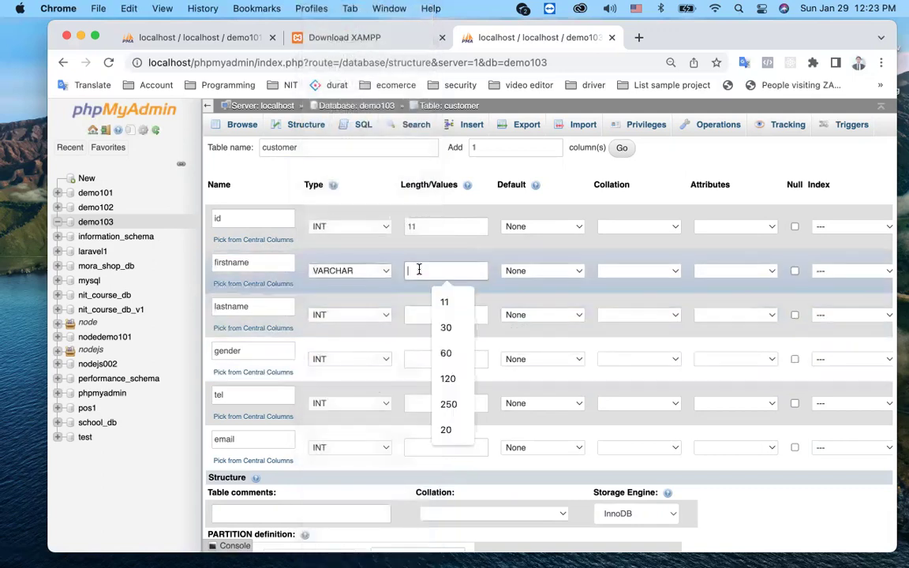
{"action": "type", "text": "60"}
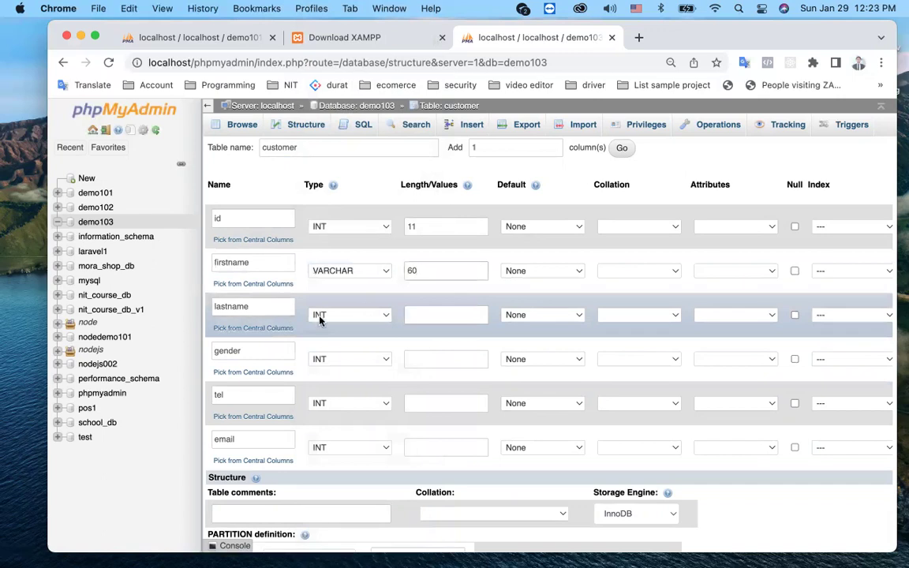
Step: Set lastname to VARCHAR 60 and gender to TINYINT with length 1
{"action": "left_click", "coordinate": [322, 315]}
{"action": "left_click", "coordinate": [335, 218]}
{"action": "left_click", "coordinate": [424, 316]}
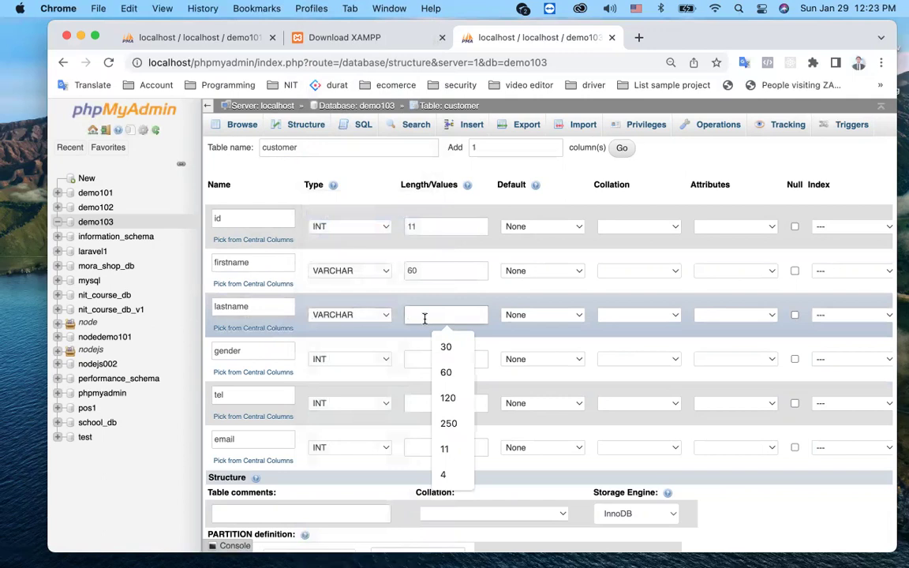
{"action": "left_click", "coordinate": [444, 371]}
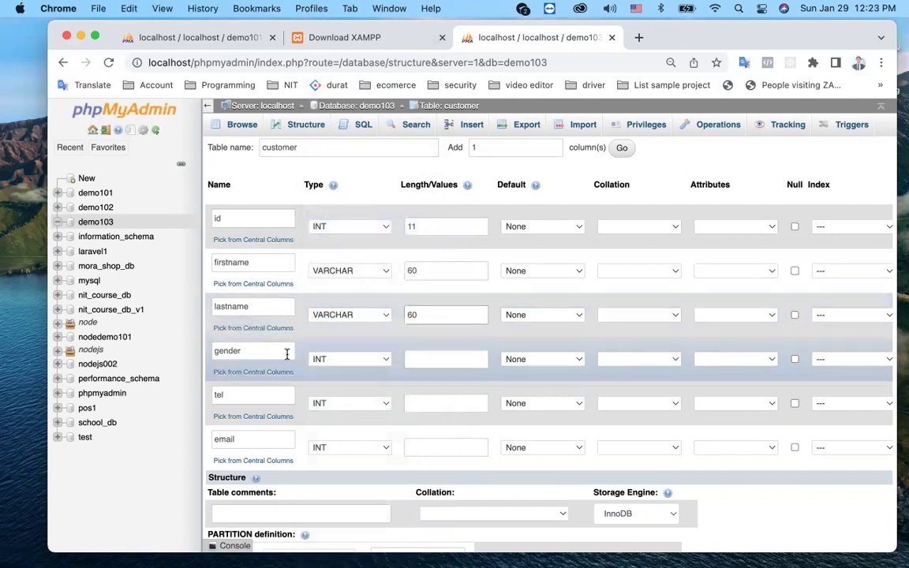
{"action": "left_click", "coordinate": [349, 364]}
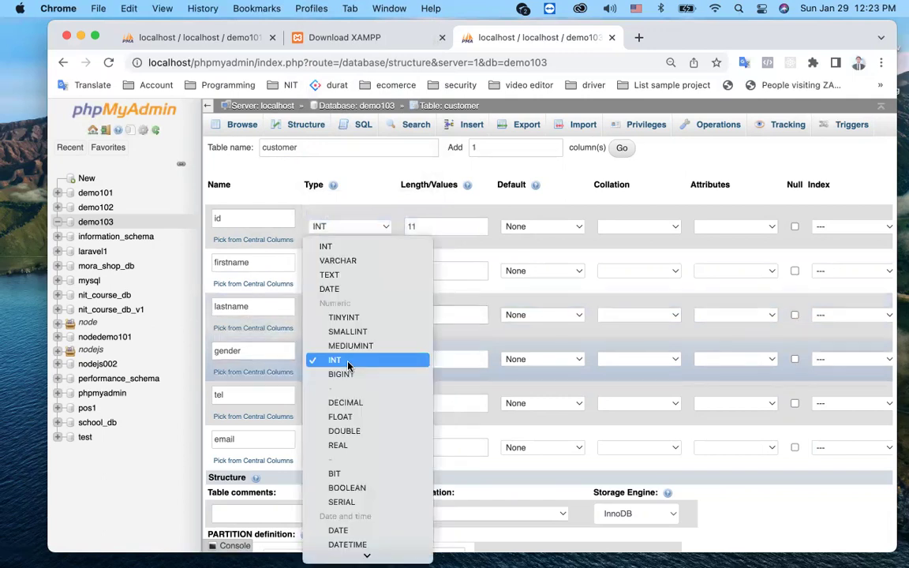
{"action": "scroll", "coordinate": [345, 426], "scroll_direction": "down", "scroll_amount": 5}
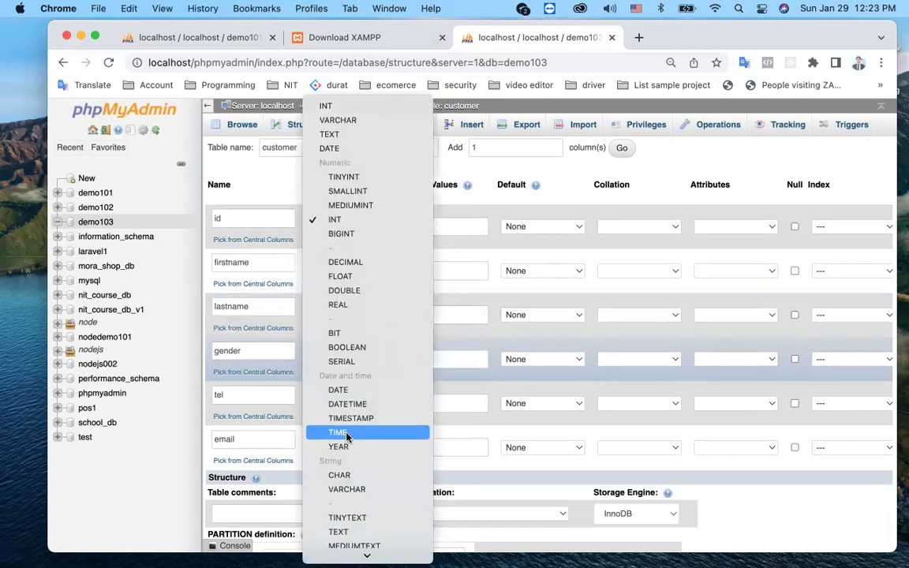
{"action": "key", "text": "Escape"}
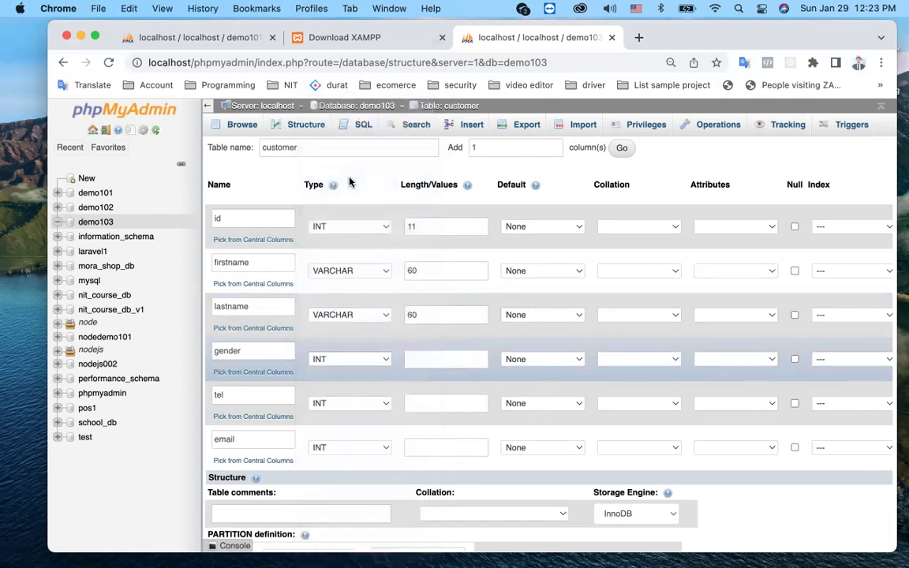
{"action": "left_click", "coordinate": [423, 359]}
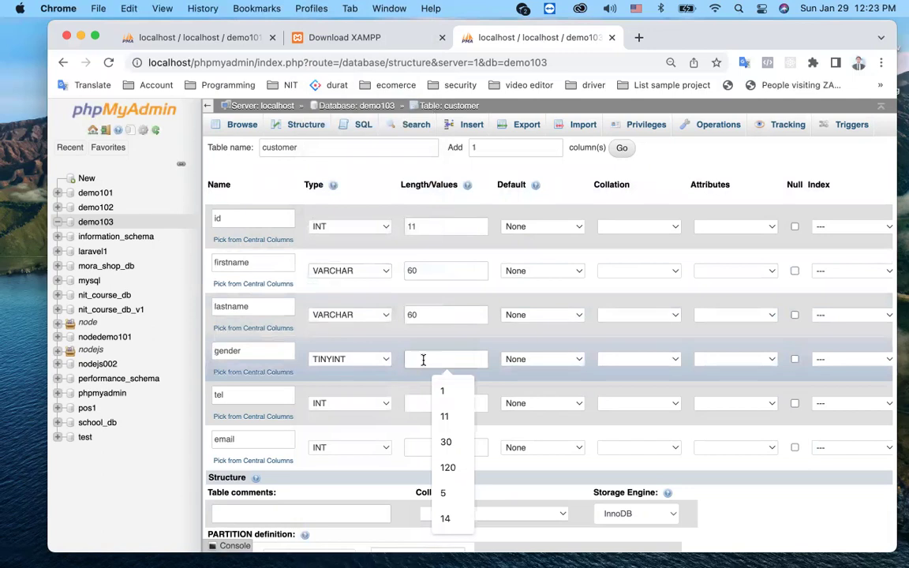
{"action": "type", "text": "1"}
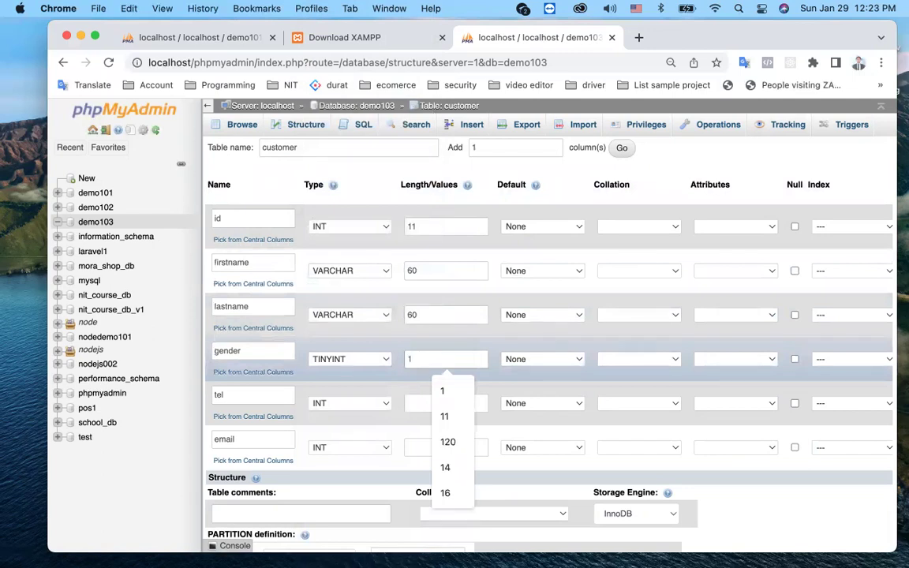
{"action": "left_click", "coordinate": [425, 338]}
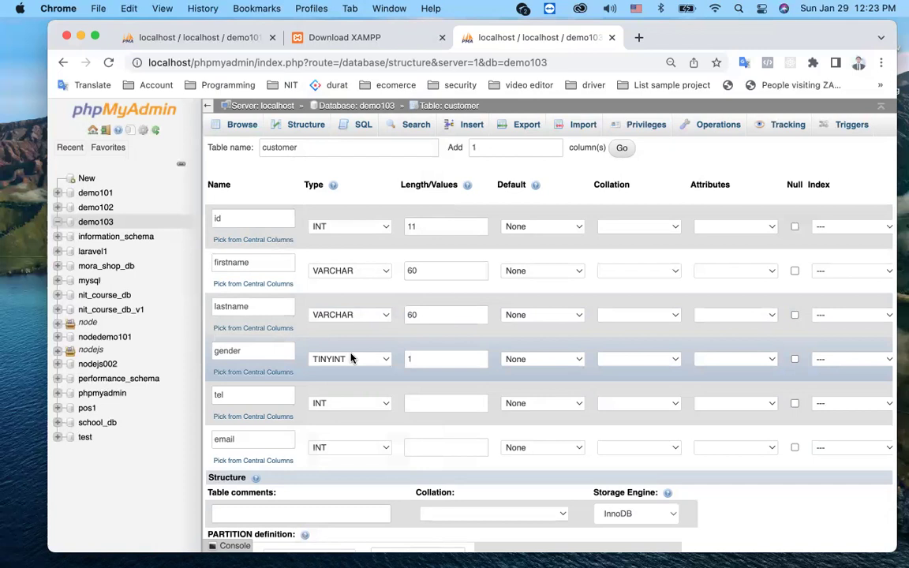
Step: Make tel a VARCHAR of length 16 and email a VARCHAR of length 60
{"action": "left_click", "coordinate": [361, 402]}
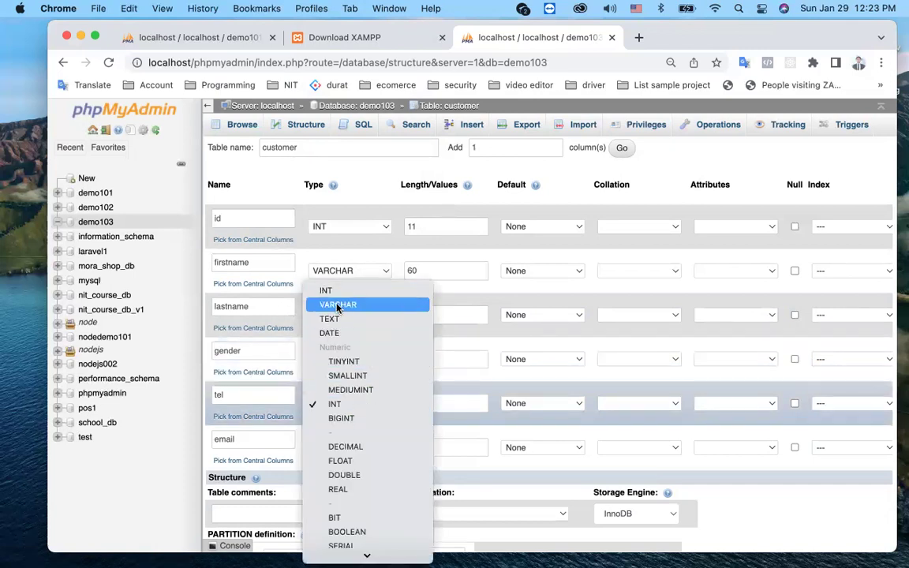
{"action": "left_click", "coordinate": [339, 306]}
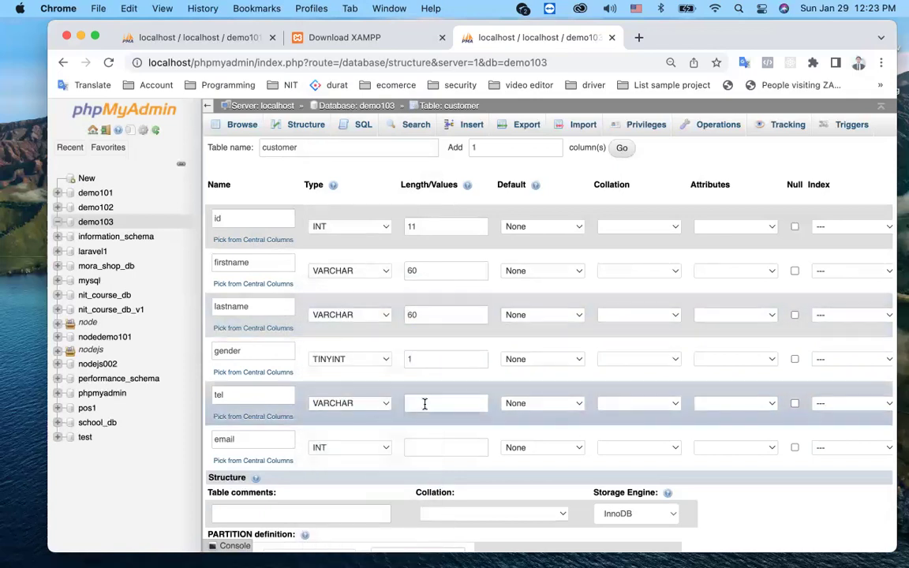
{"action": "left_click", "coordinate": [424, 404]}
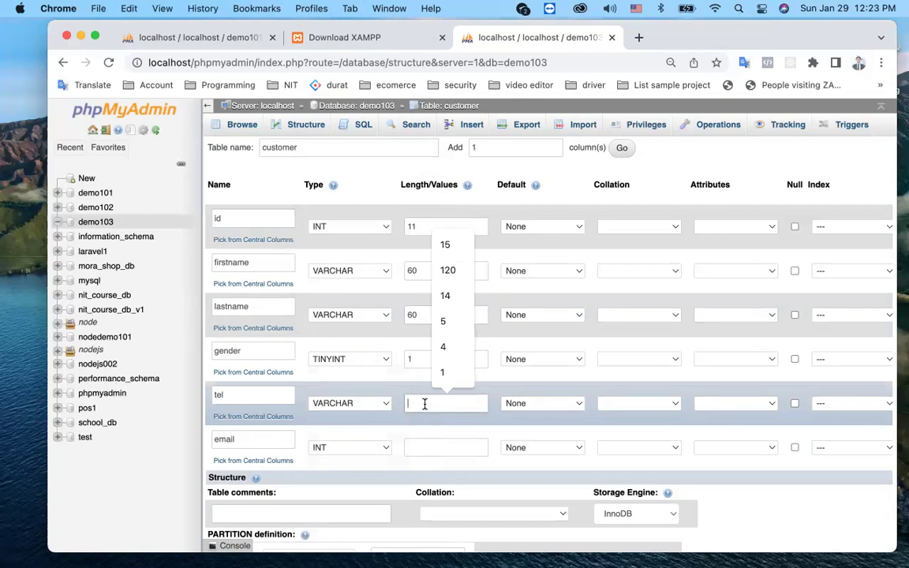
{"action": "type", "text": "16"}
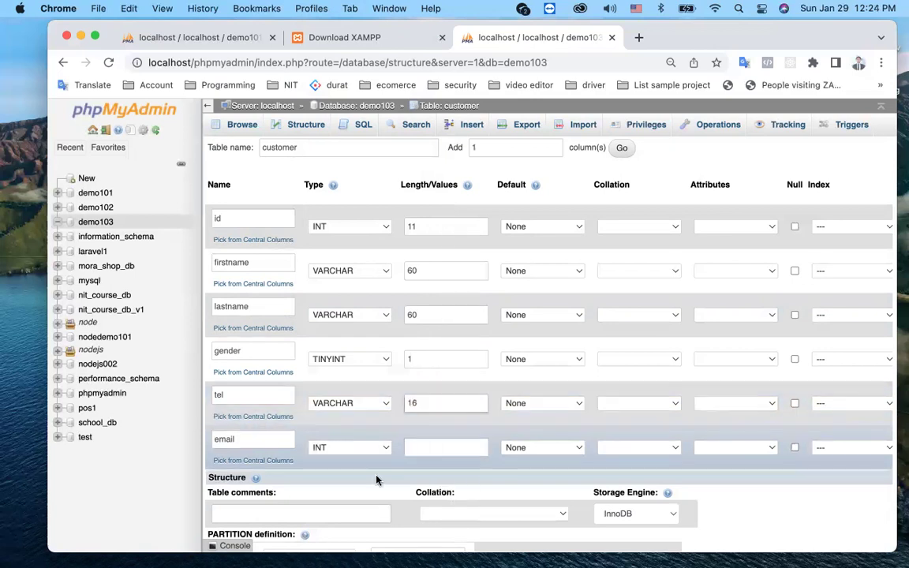
{"action": "left_click", "coordinate": [355, 455]}
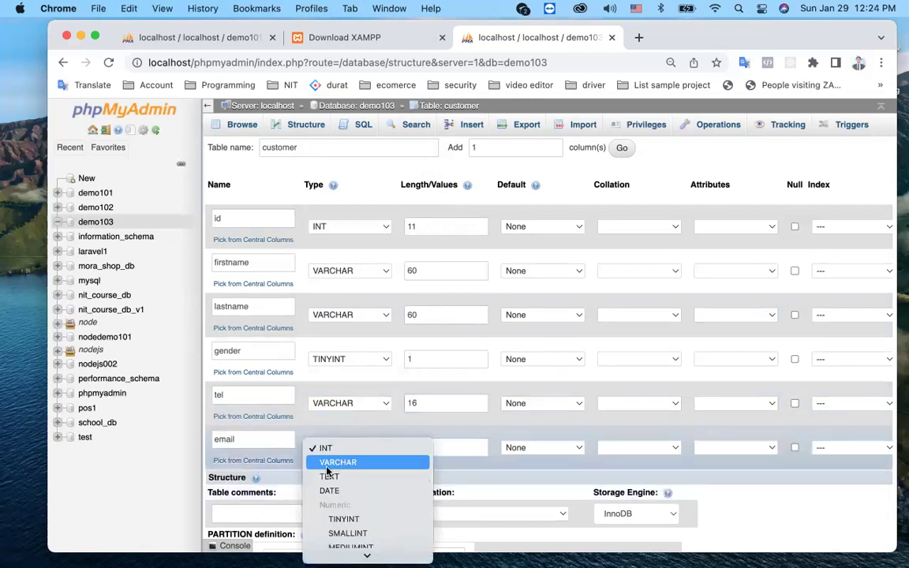
{"action": "left_click", "coordinate": [340, 463]}
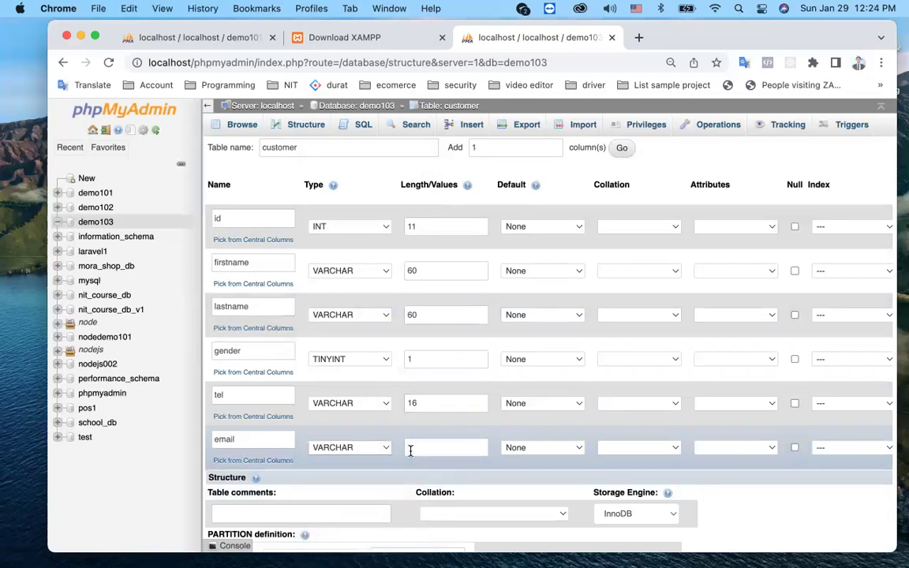
{"action": "left_click", "coordinate": [410, 449]}
{"action": "type", "text": "60"}
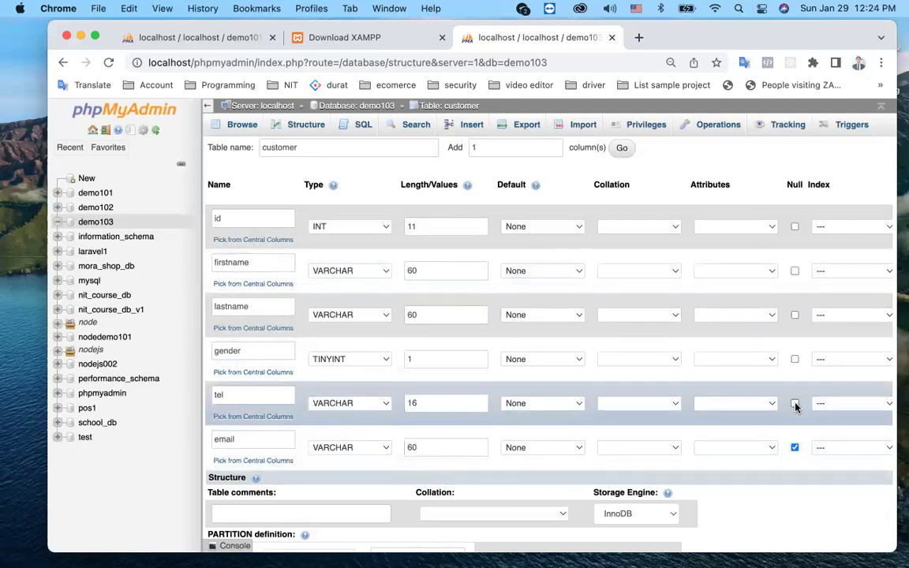
Step: Let the gender column accept NULL and give id AUTO_INCREMENT with a PRIMARY index
{"action": "left_click", "coordinate": [795, 359]}
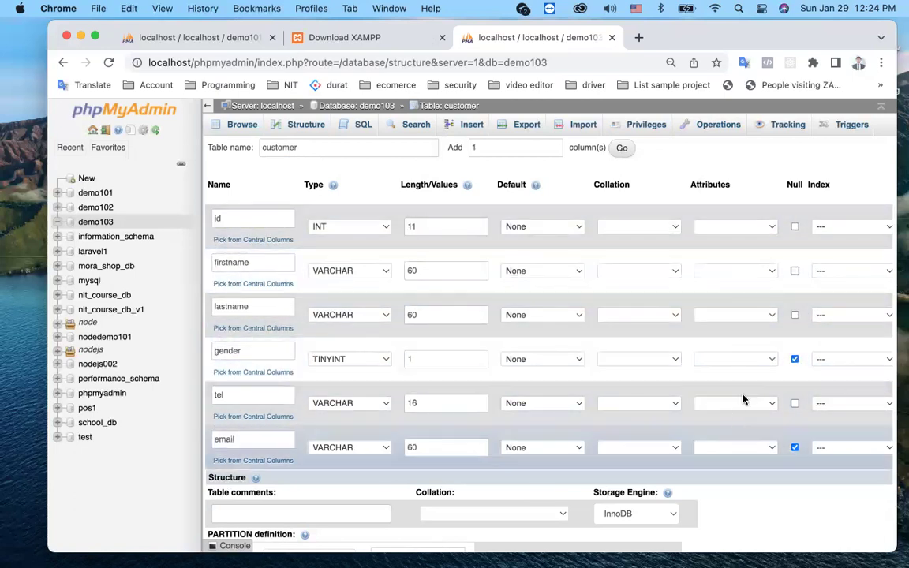
{"action": "scroll", "coordinate": [742, 394], "scroll_direction": "right", "scroll_amount": 5}
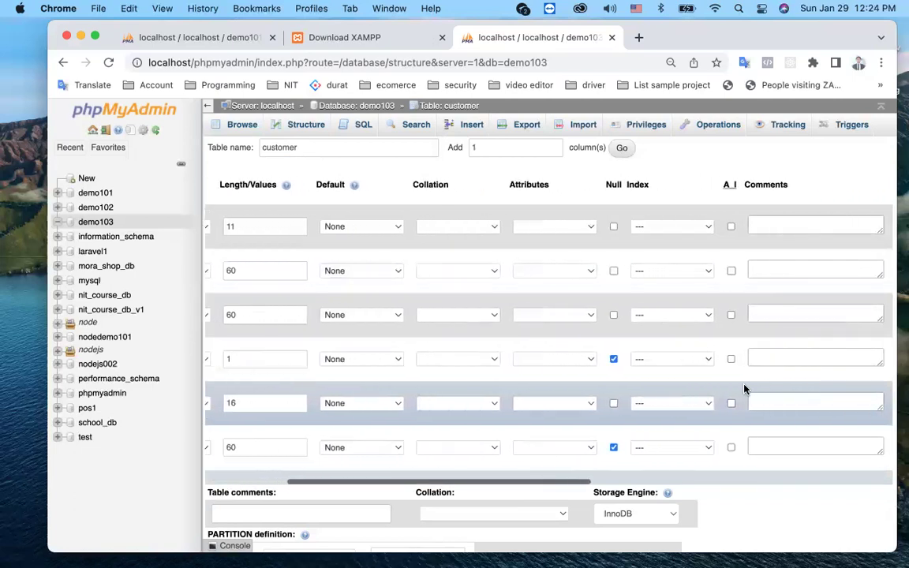
{"action": "left_click", "coordinate": [730, 227]}
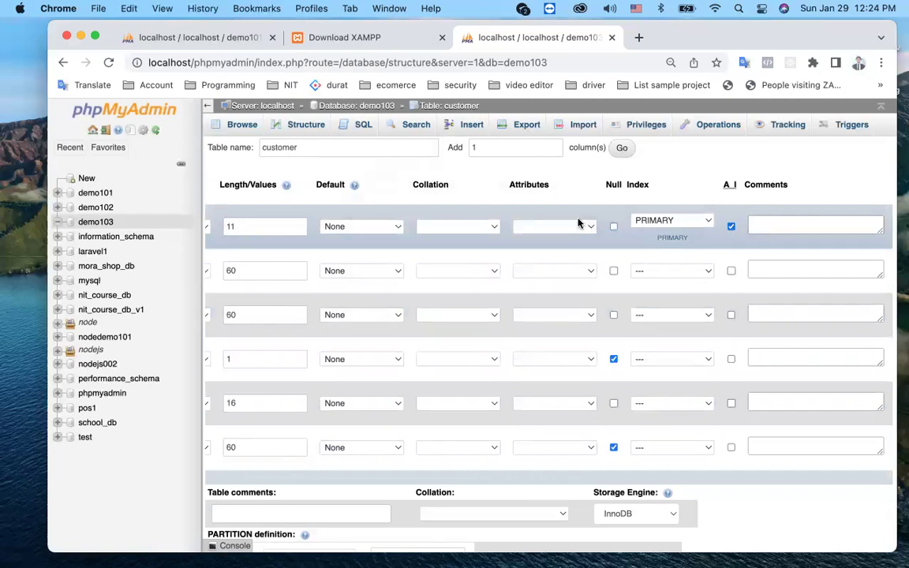
{"action": "scroll", "coordinate": [518, 227], "scroll_direction": "left", "scroll_amount": 5}
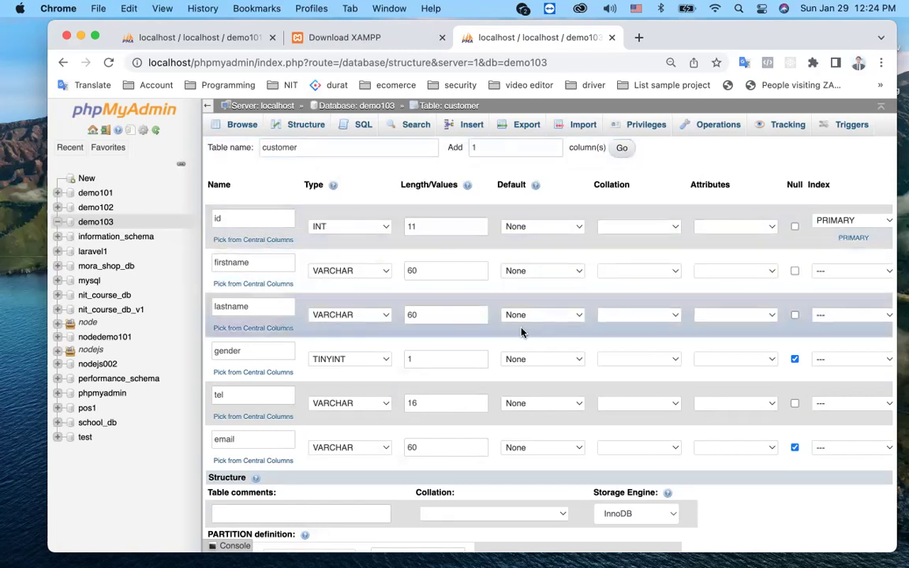
{"action": "scroll", "coordinate": [521, 330], "scroll_direction": "down", "scroll_amount": 3}
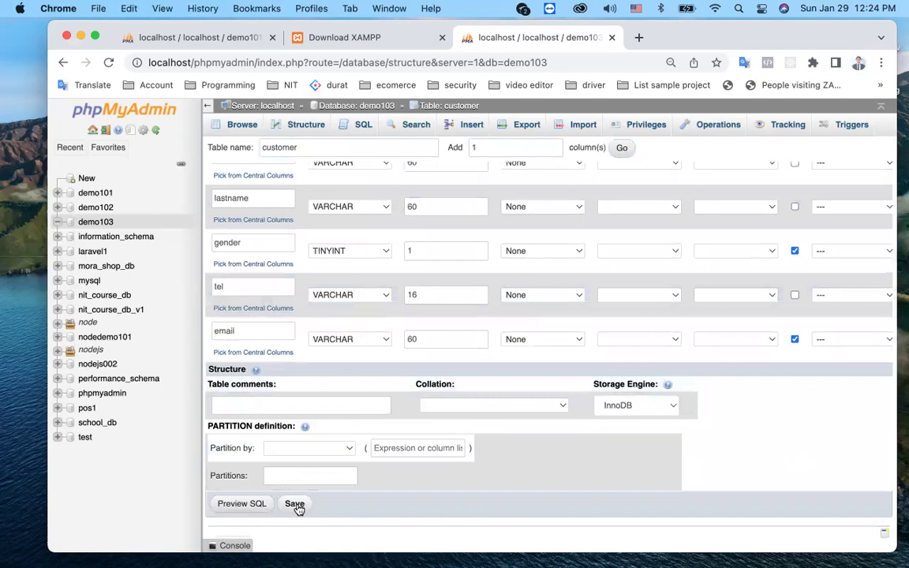
Step: Save the customer table in demo103 and browse its still-empty contents
{"action": "left_click", "coordinate": [294, 503]}
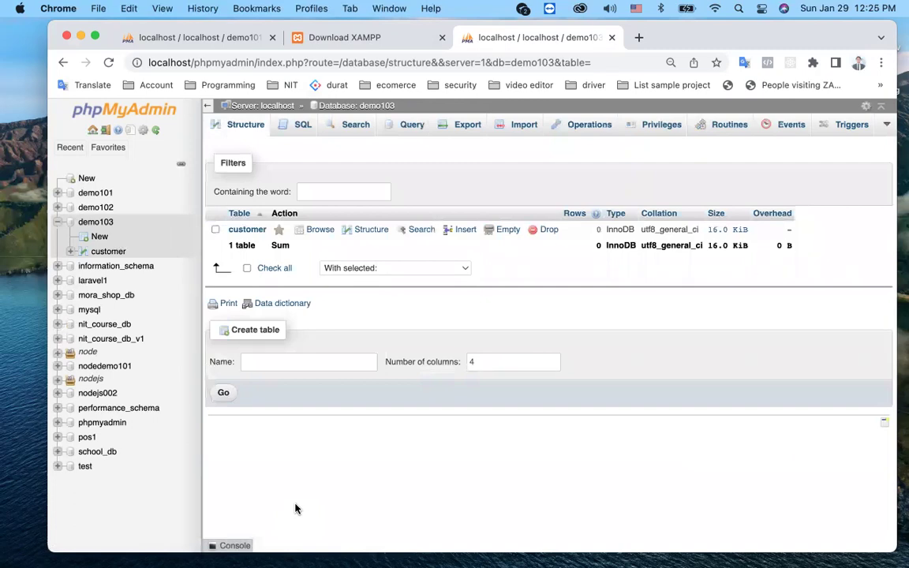
{"action": "left_click", "coordinate": [102, 253]}
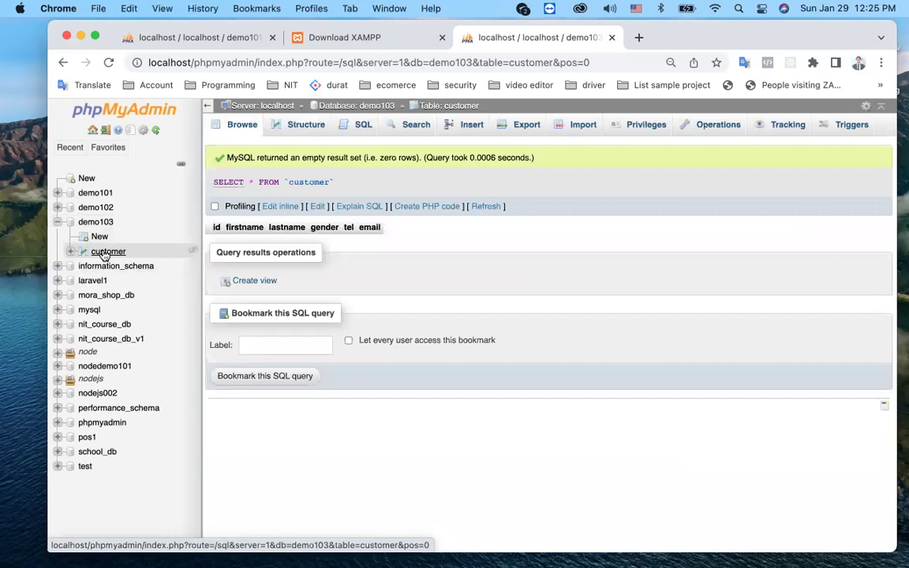
{"action": "left_click", "coordinate": [110, 252]}
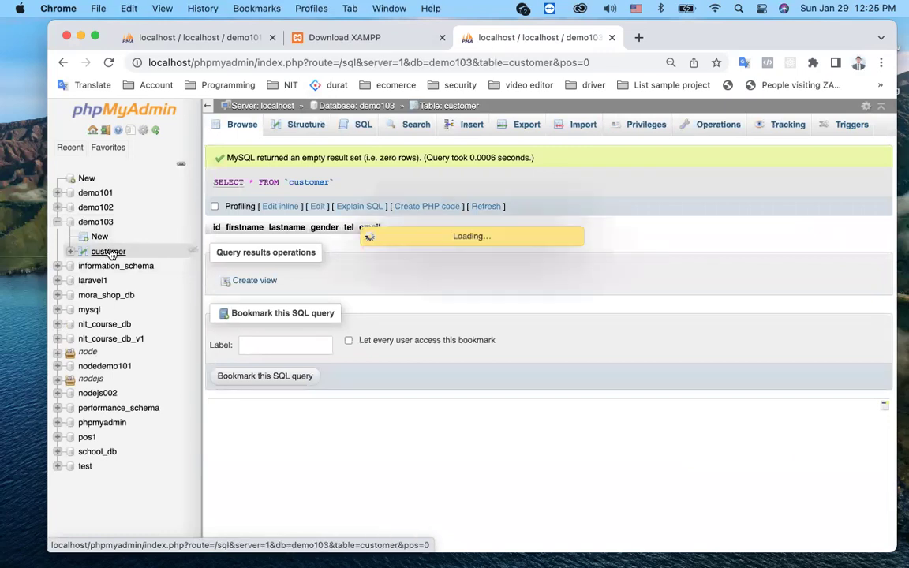
Step: Briefly start a new table in demo103, then return to the customer table
{"action": "left_click", "coordinate": [99, 238]}
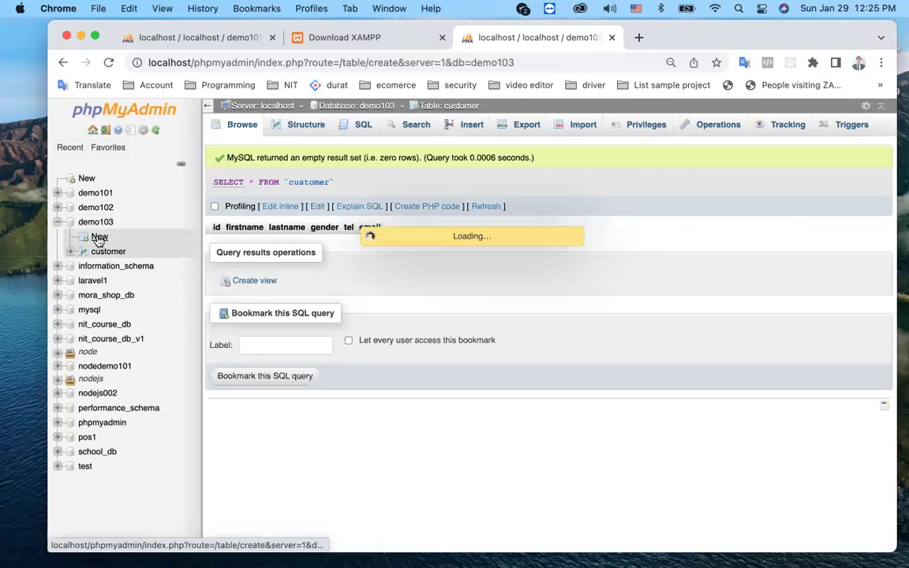
{"action": "left_click", "coordinate": [316, 146]}
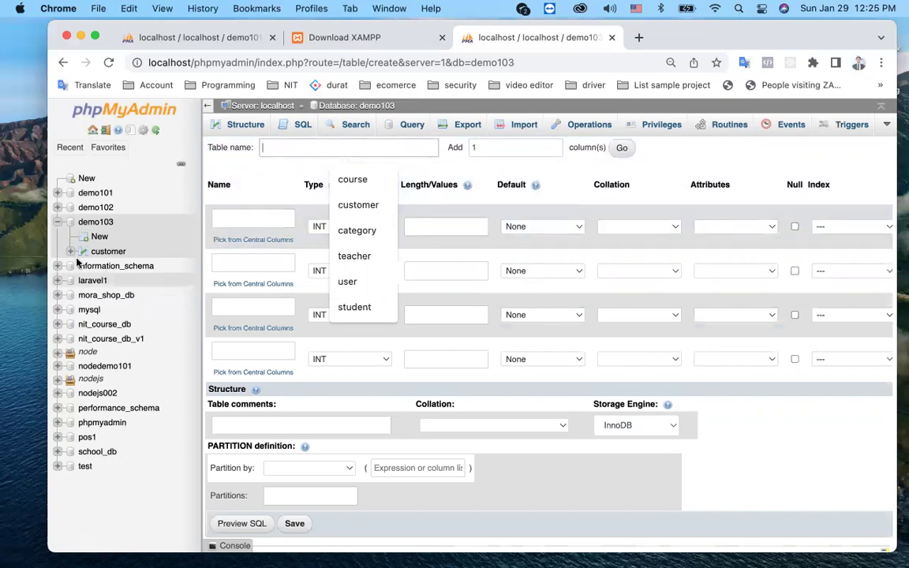
{"action": "left_click", "coordinate": [108, 252]}
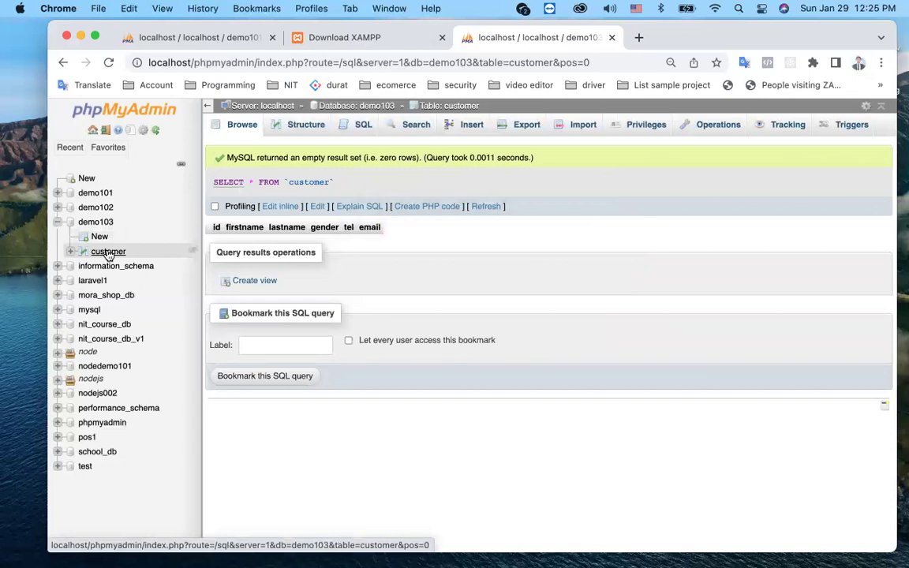
{"action": "left_click", "coordinate": [108, 253]}
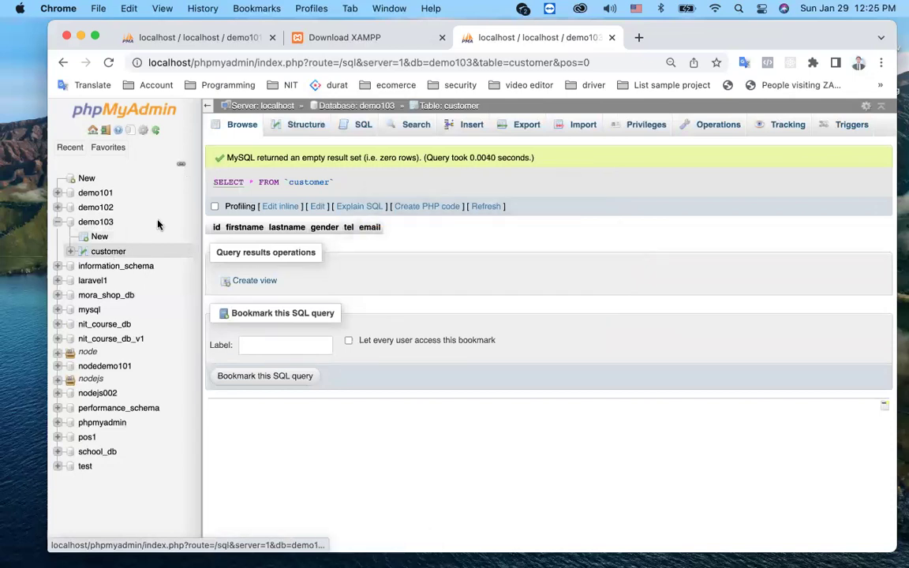
{"action": "left_click", "coordinate": [301, 133]}
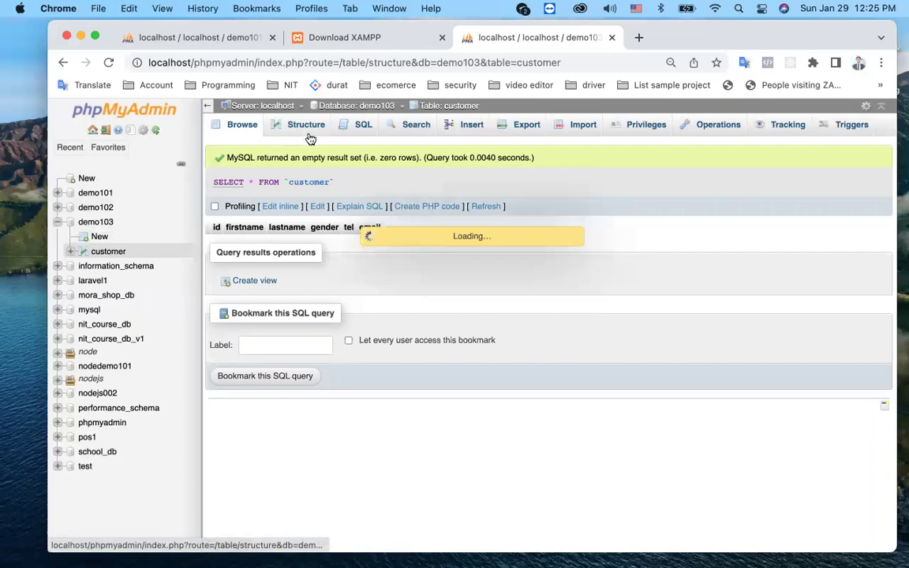
Step: Show the customer table's structure: id int(11) AUTO_INCREMENT primary key, then firstname through email
{"action": "left_click", "coordinate": [365, 129]}
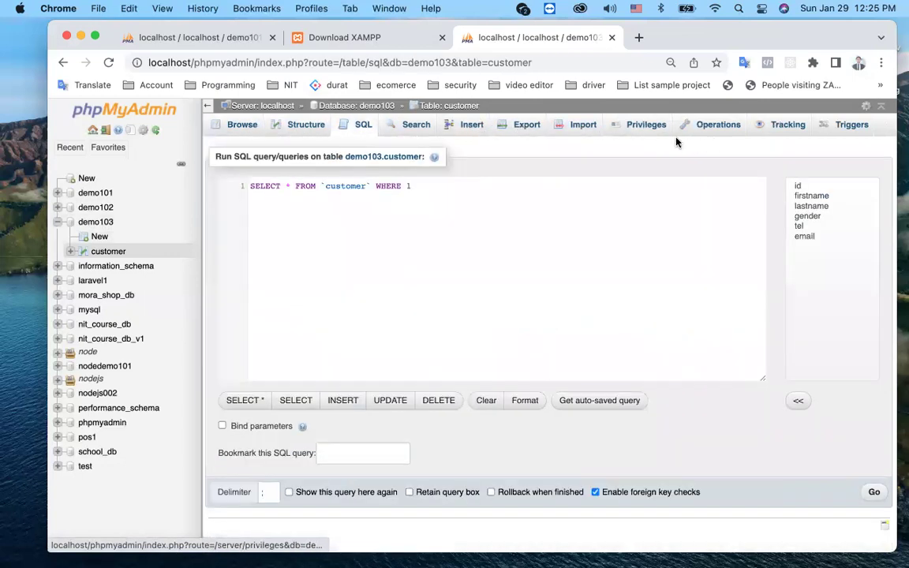
{"action": "left_click", "coordinate": [107, 252]}
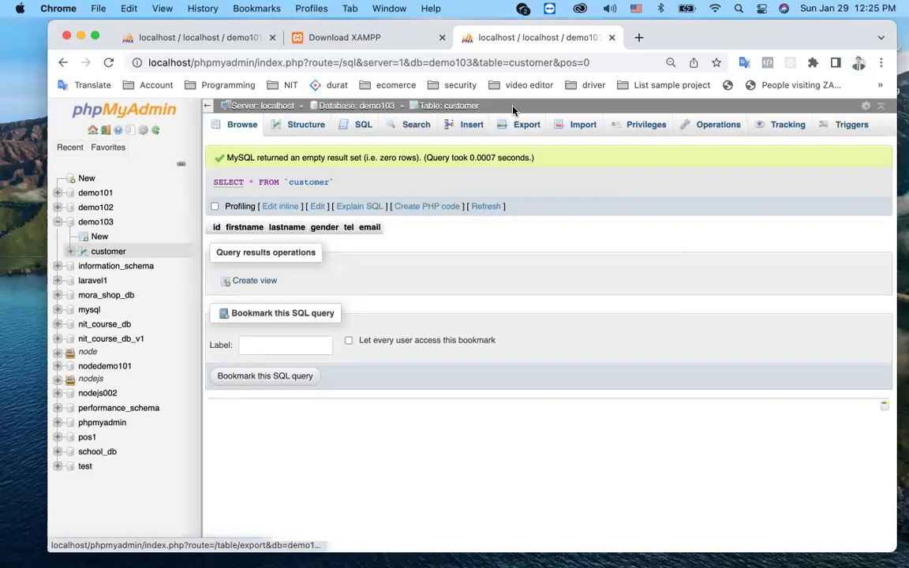
{"action": "left_click", "coordinate": [105, 253]}
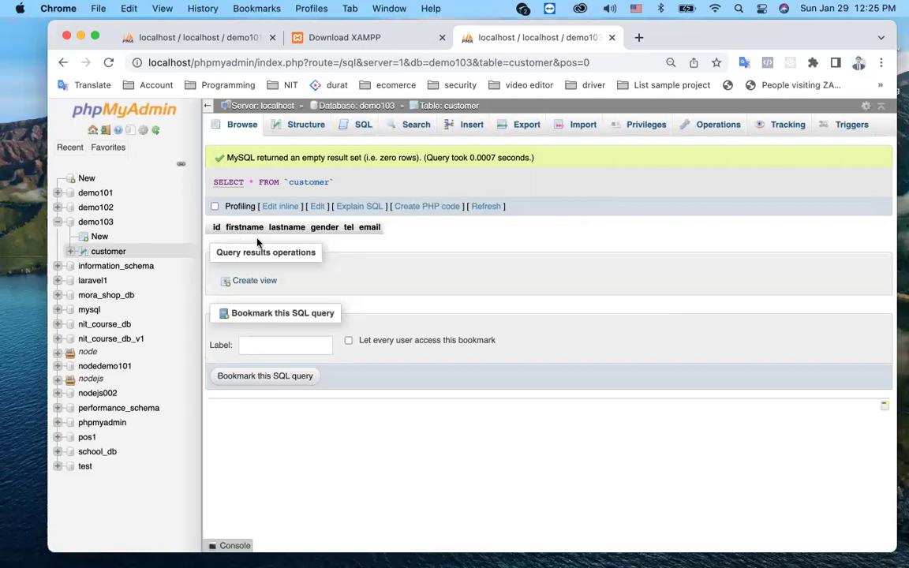
{"action": "left_click", "coordinate": [299, 128]}
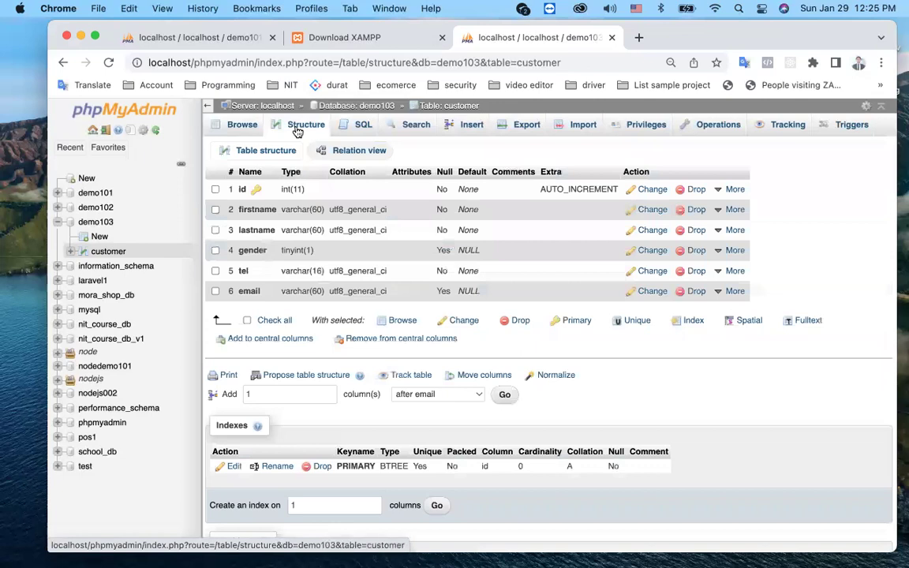